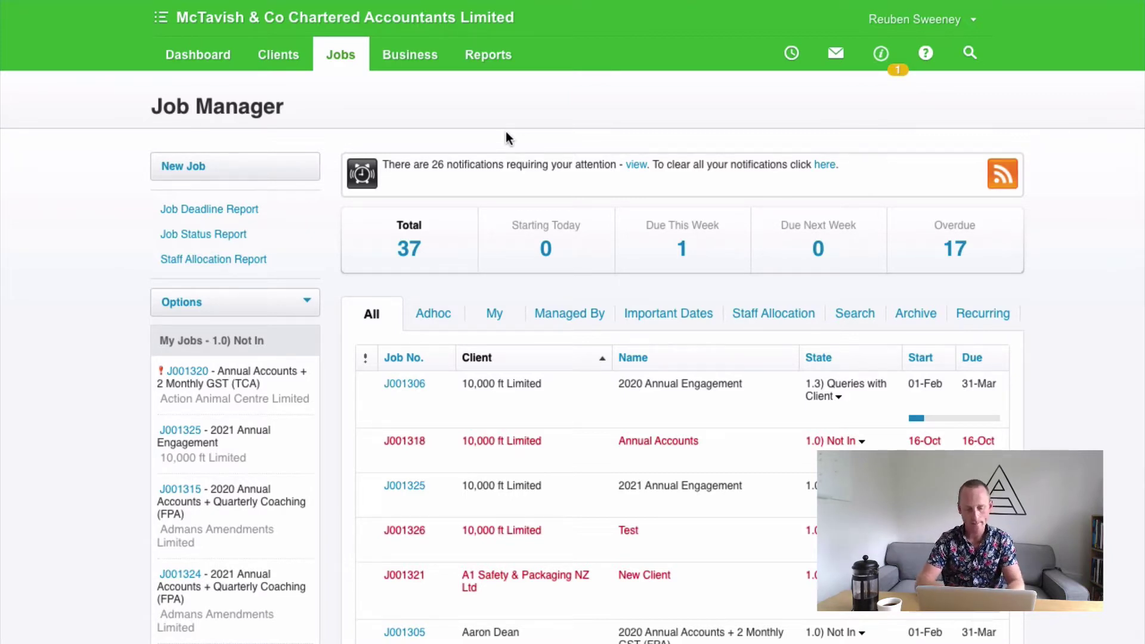
Step: Scroll the Job Manager list and open Business Bagels' 2019 job J001235
scroll(337, 474, down, 1)
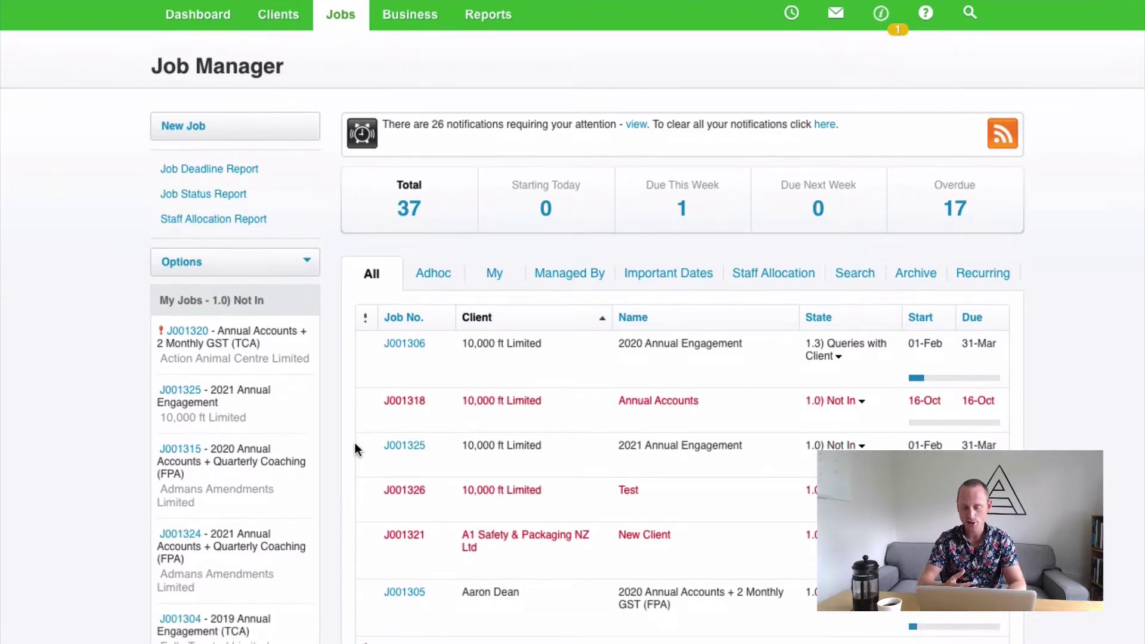
scroll(355, 444, down, 6)
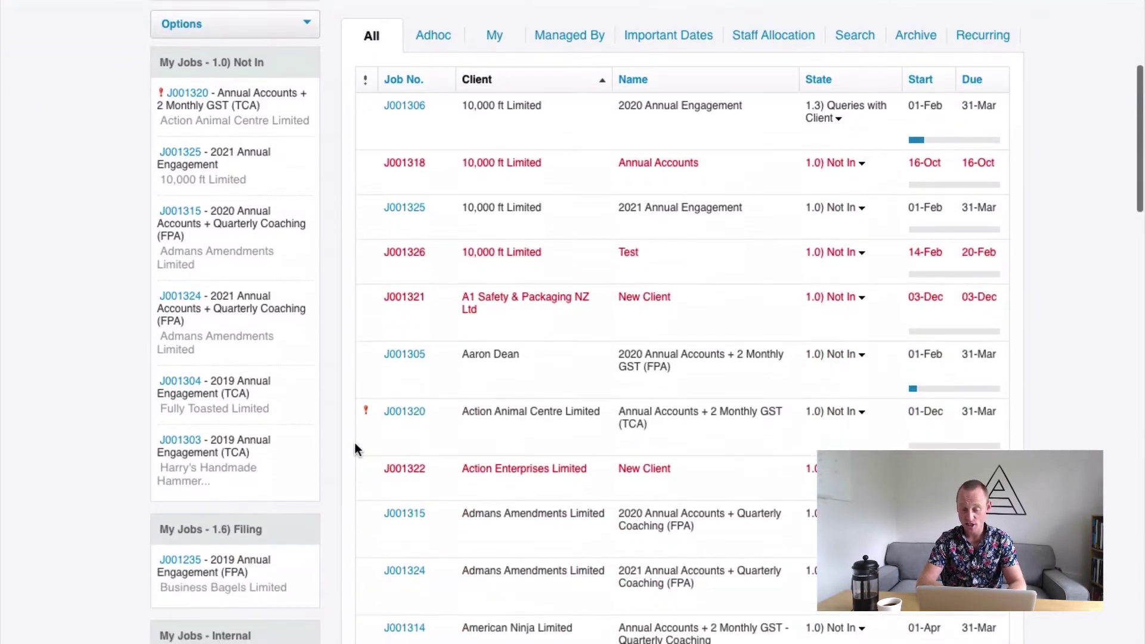
scroll(355, 445, down, 18)
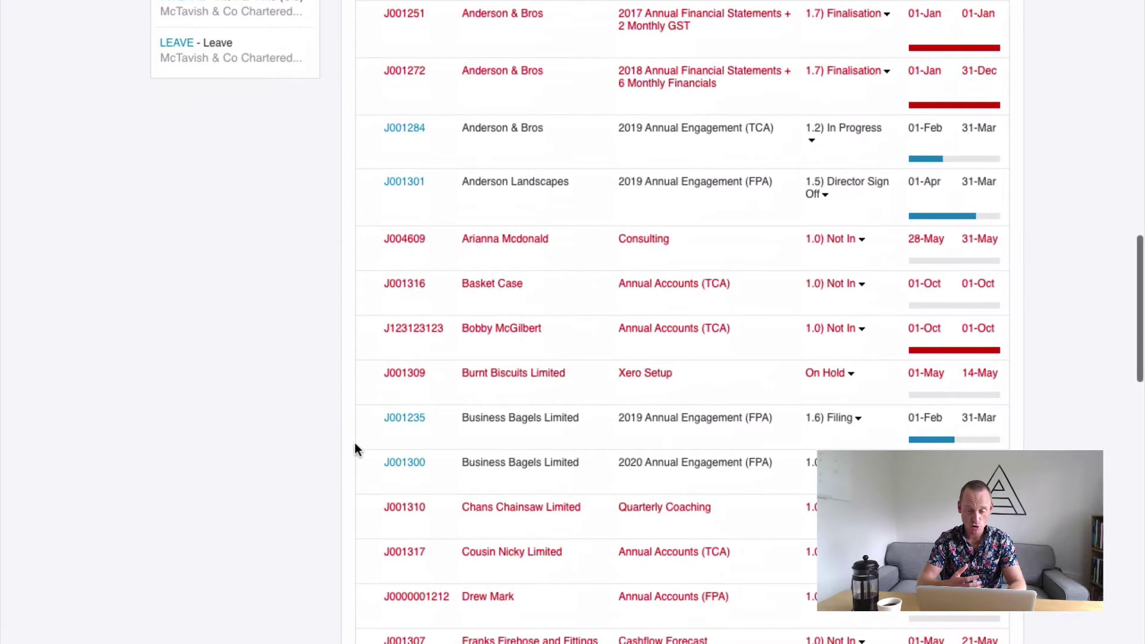
scroll(452, 374, down, 1)
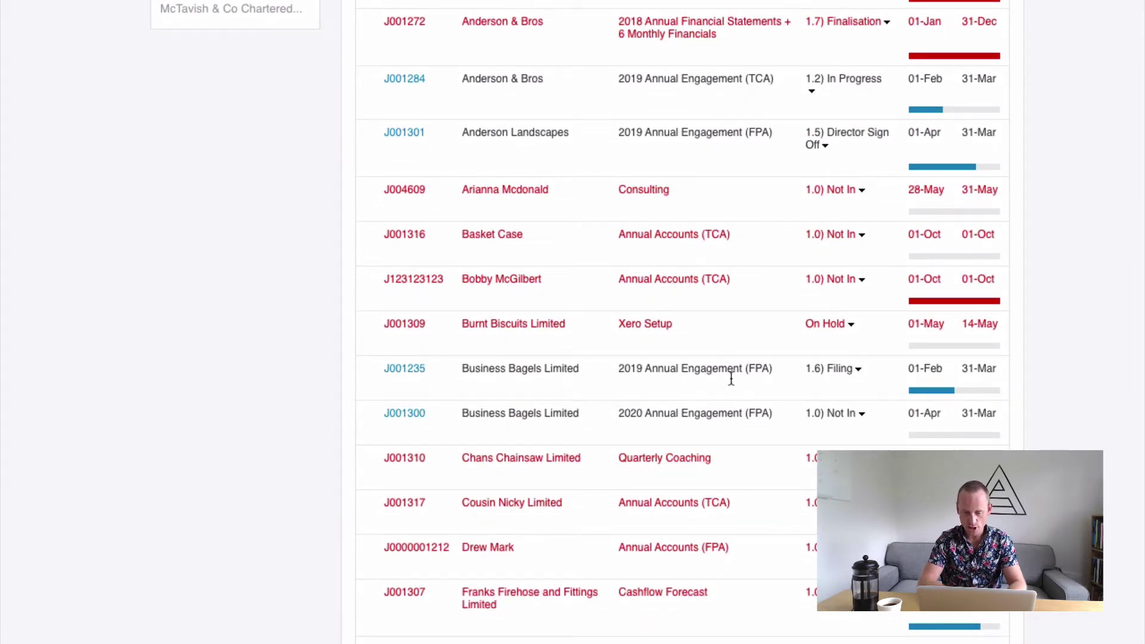
click(416, 369)
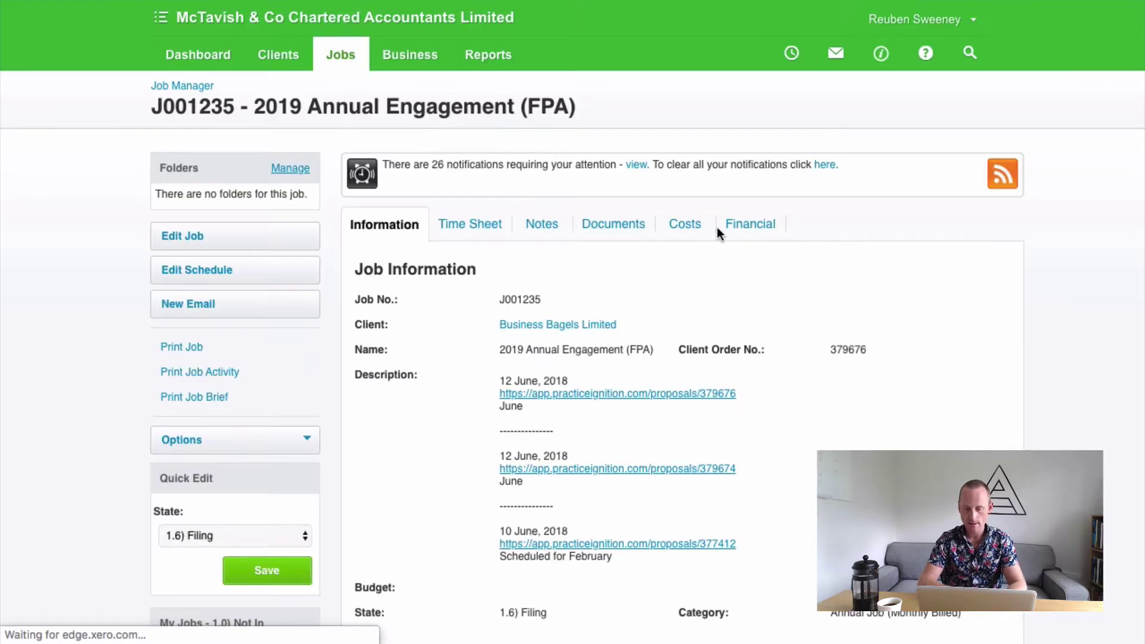
Step: Review the time sheet entries logged on job J001235
click(469, 233)
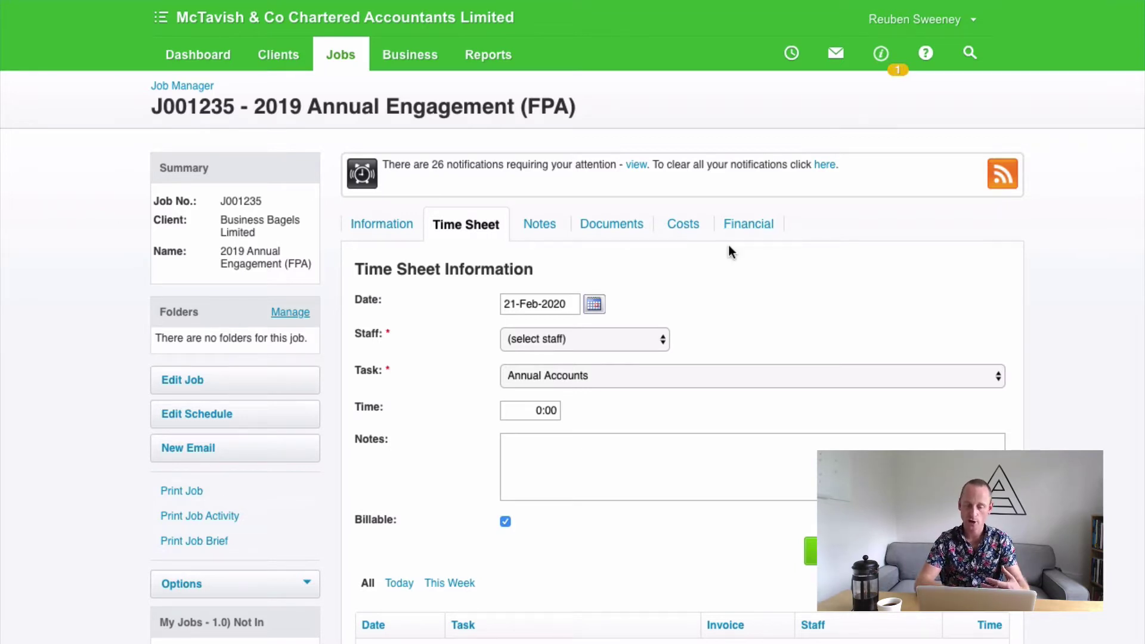
scroll(728, 245, down, 1)
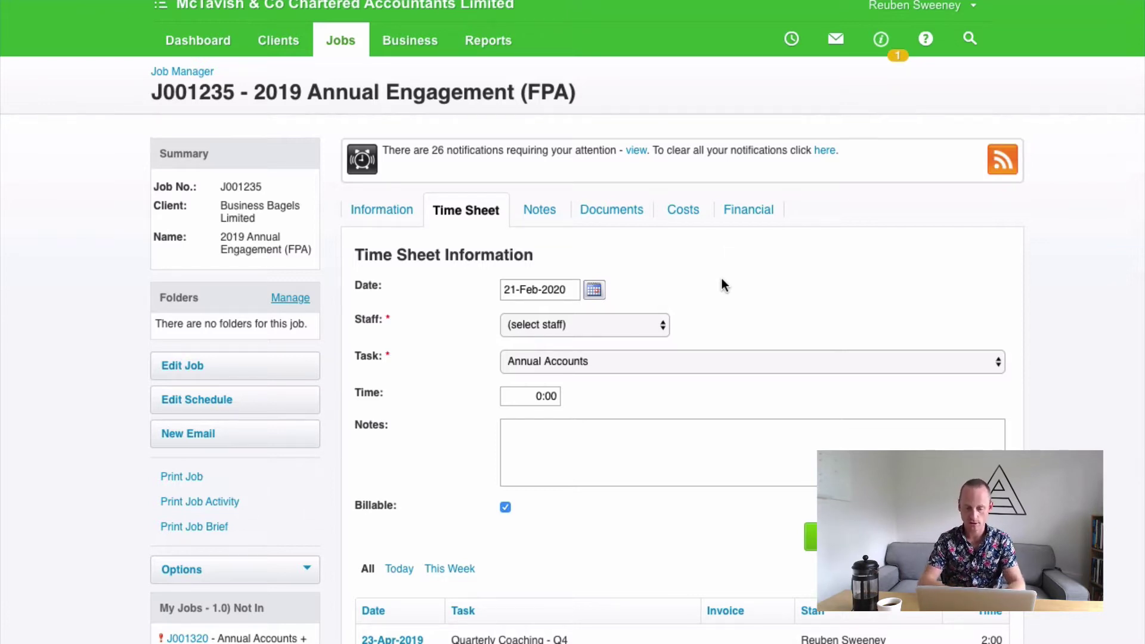
scroll(721, 285, up, 1)
scroll(719, 286, down, 7)
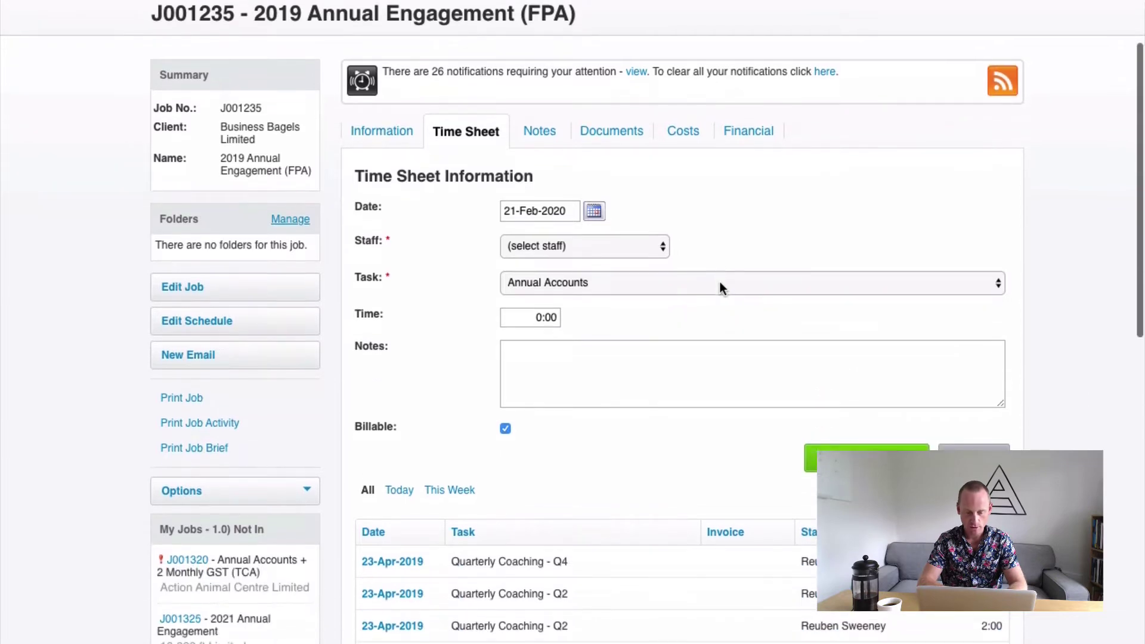
scroll(660, 341, up, 7)
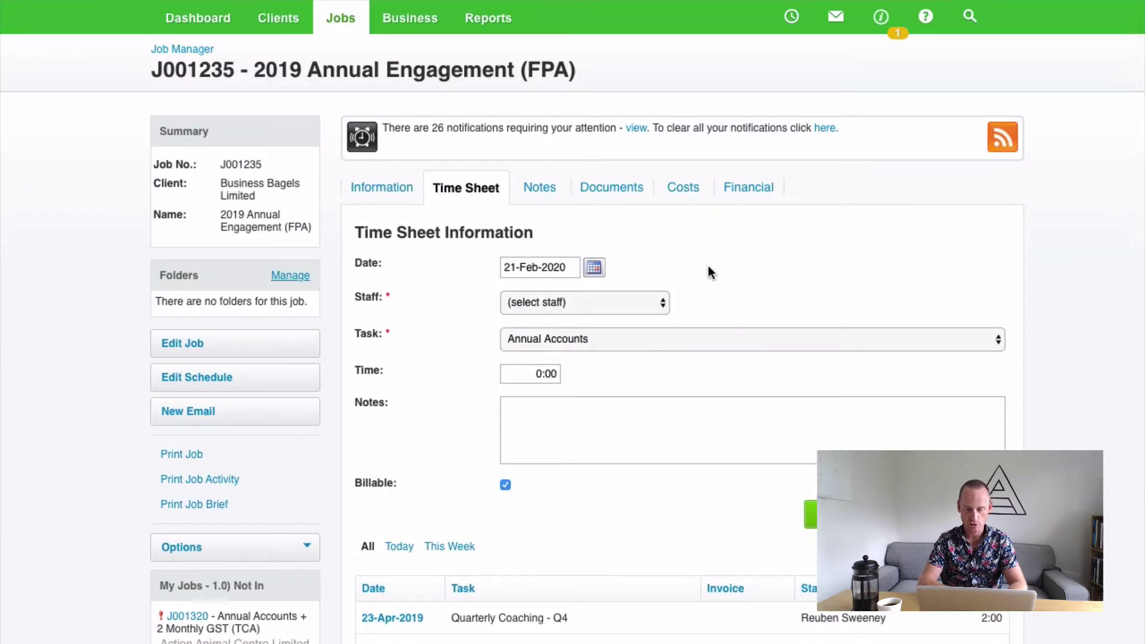
click(745, 188)
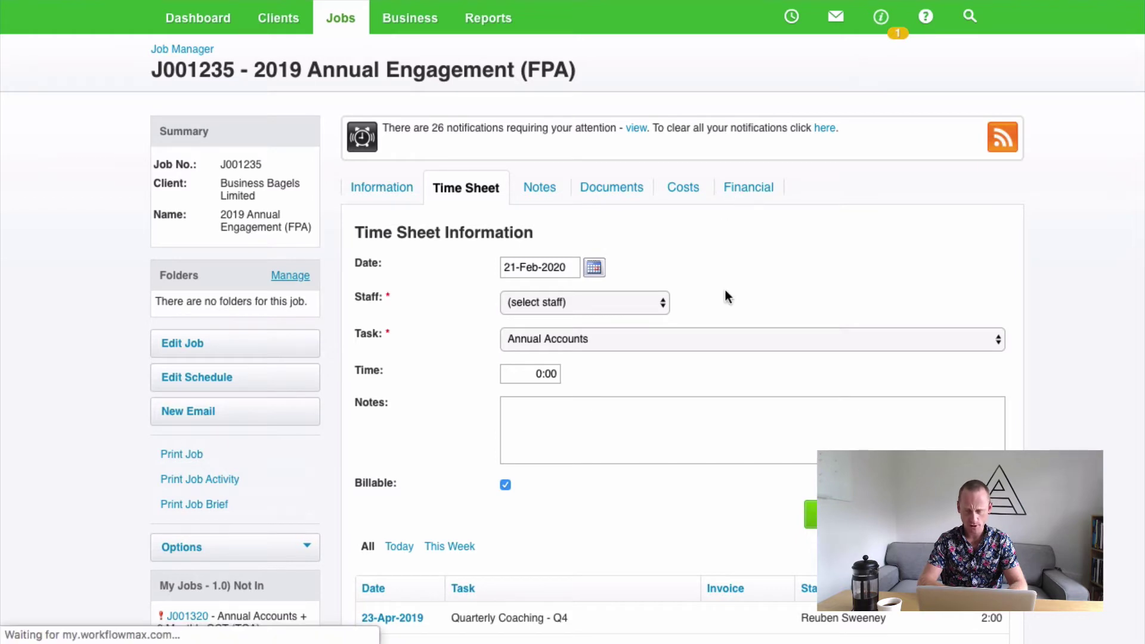
scroll(725, 290, down, 3)
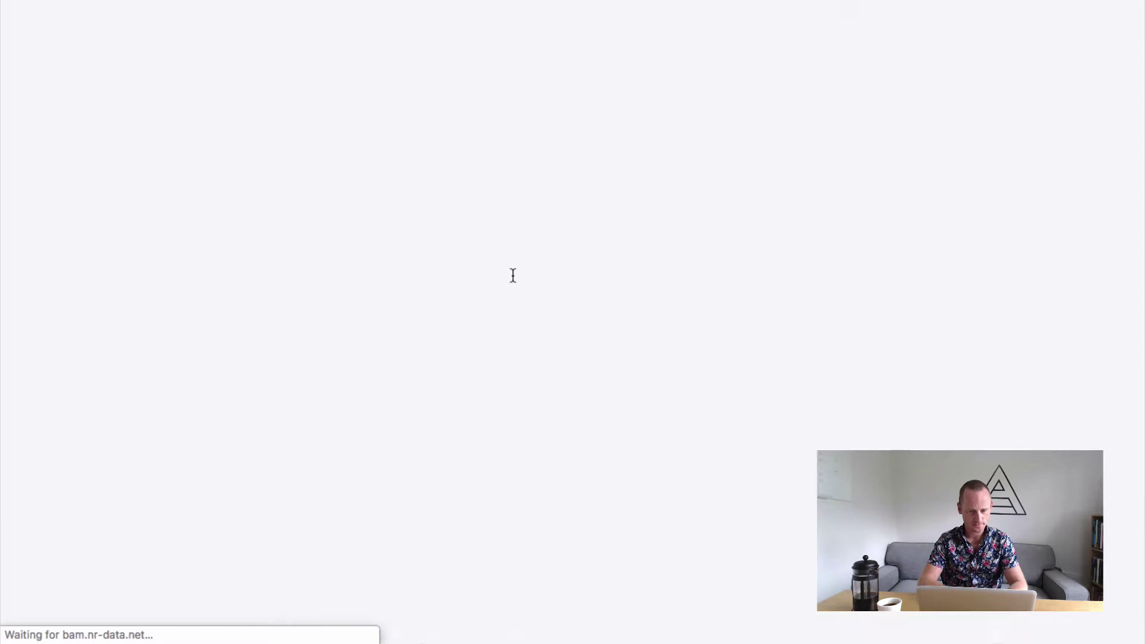
Step: Choose Move Time Sheets from job J001235's Options menu
mouse_move(234, 379)
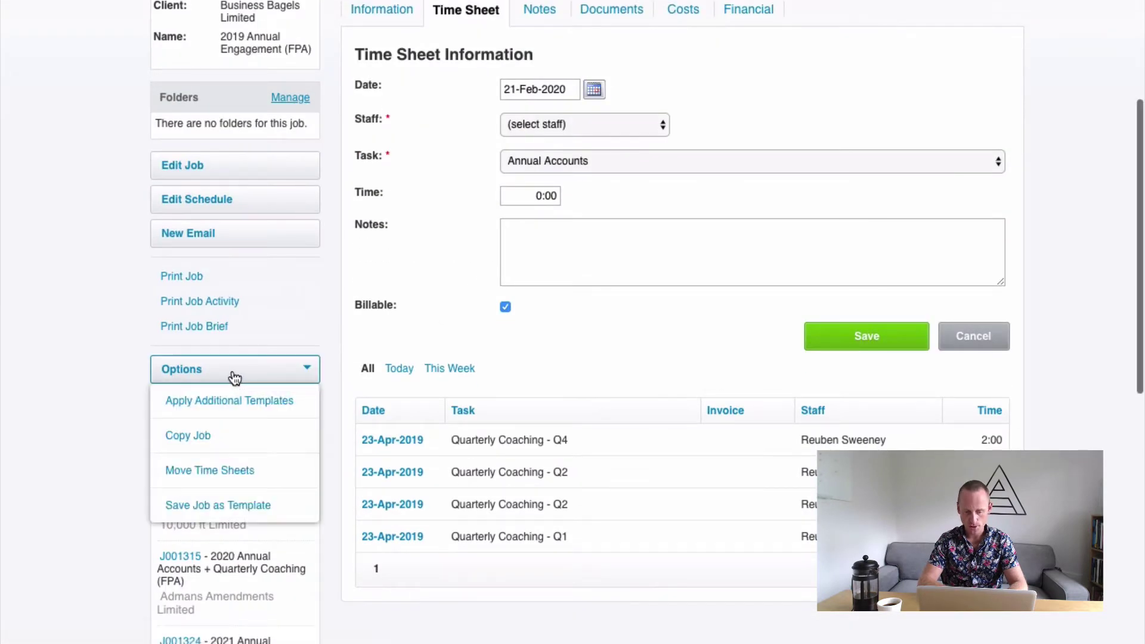
click(202, 472)
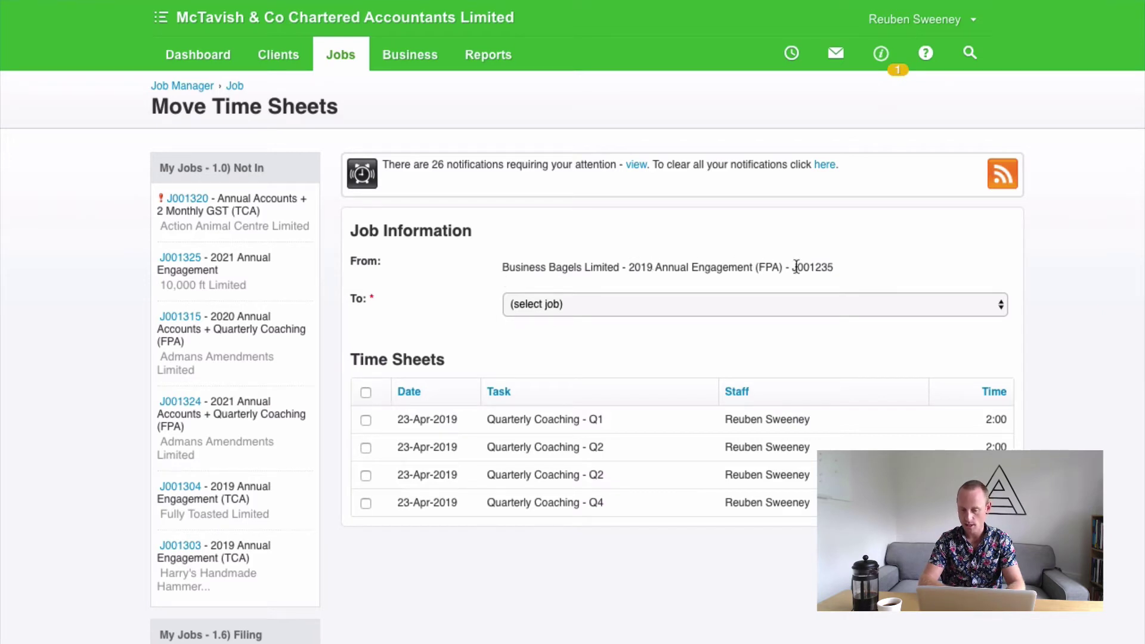
Step: Set the destination to 2020 job J001300 and select the 3:00 Quarterly Coaching - Q2 entry
click(589, 303)
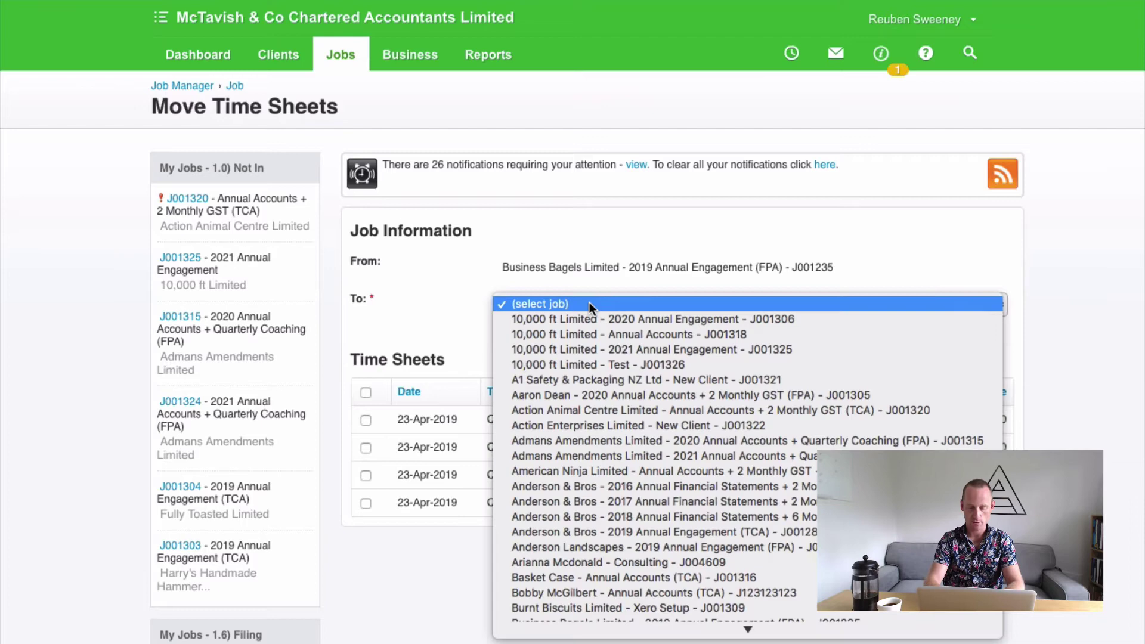
text(bus)
key(Down)
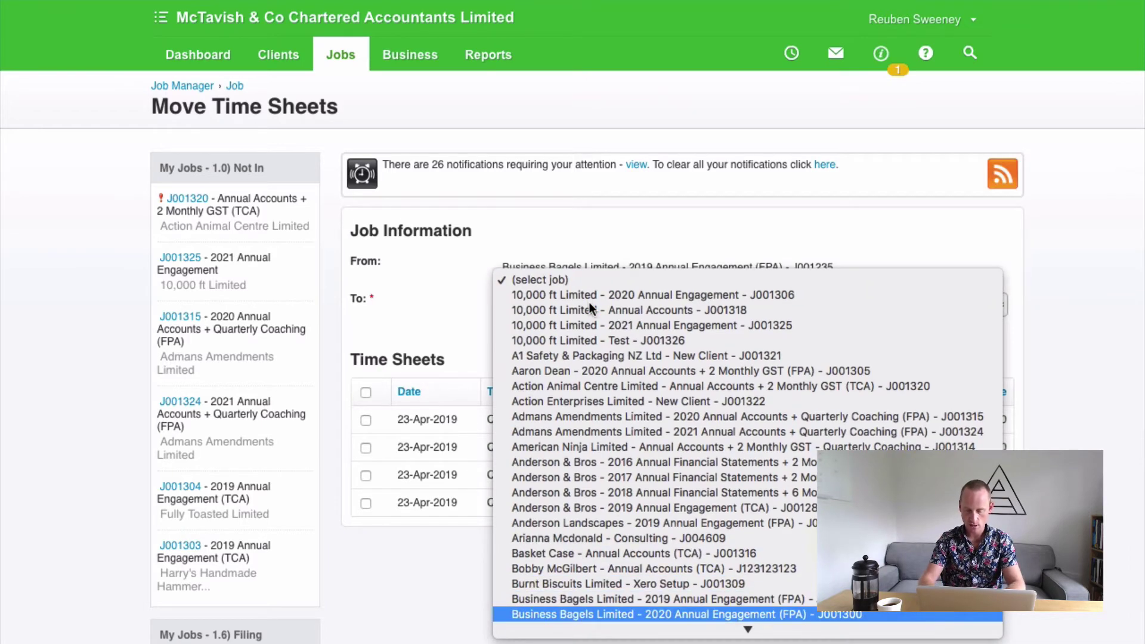
key(Return)
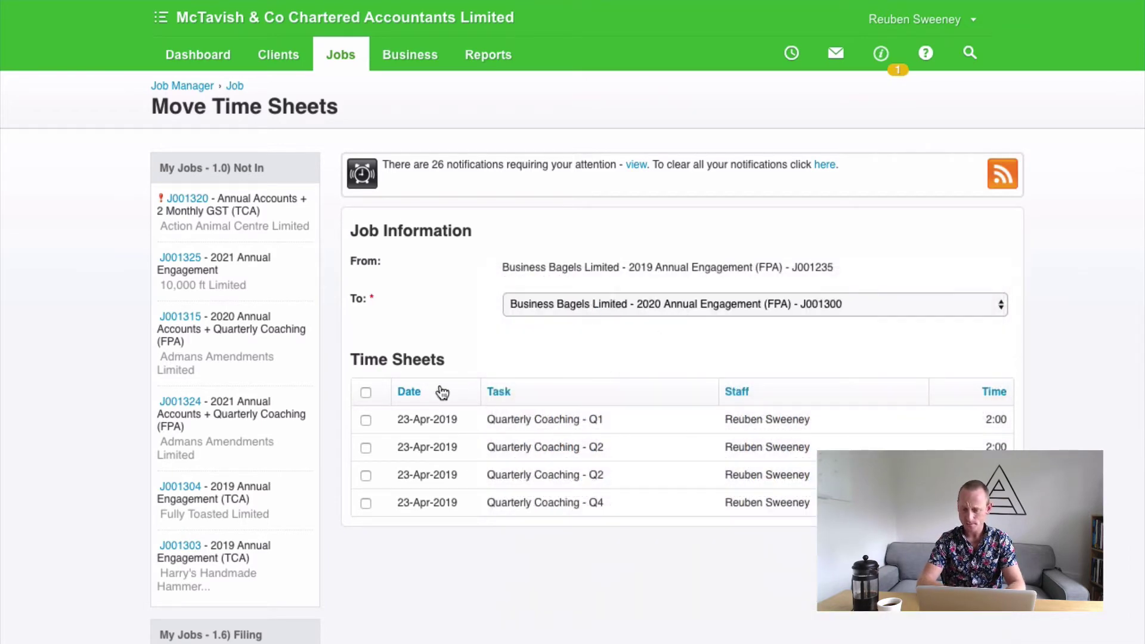
scroll(614, 394, down, 1)
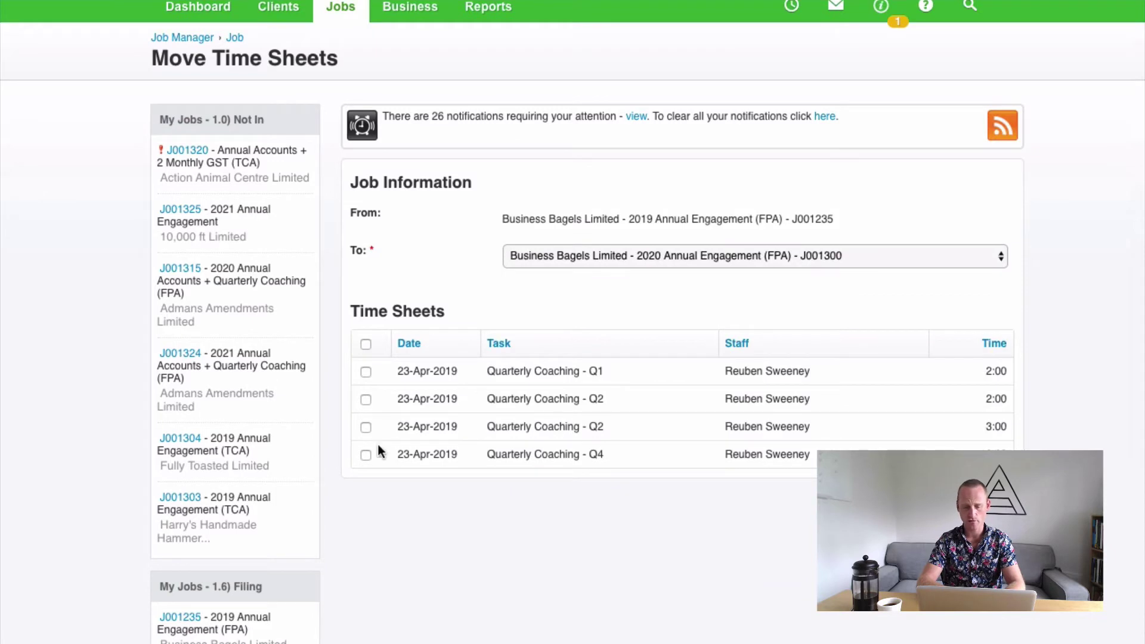
click(367, 428)
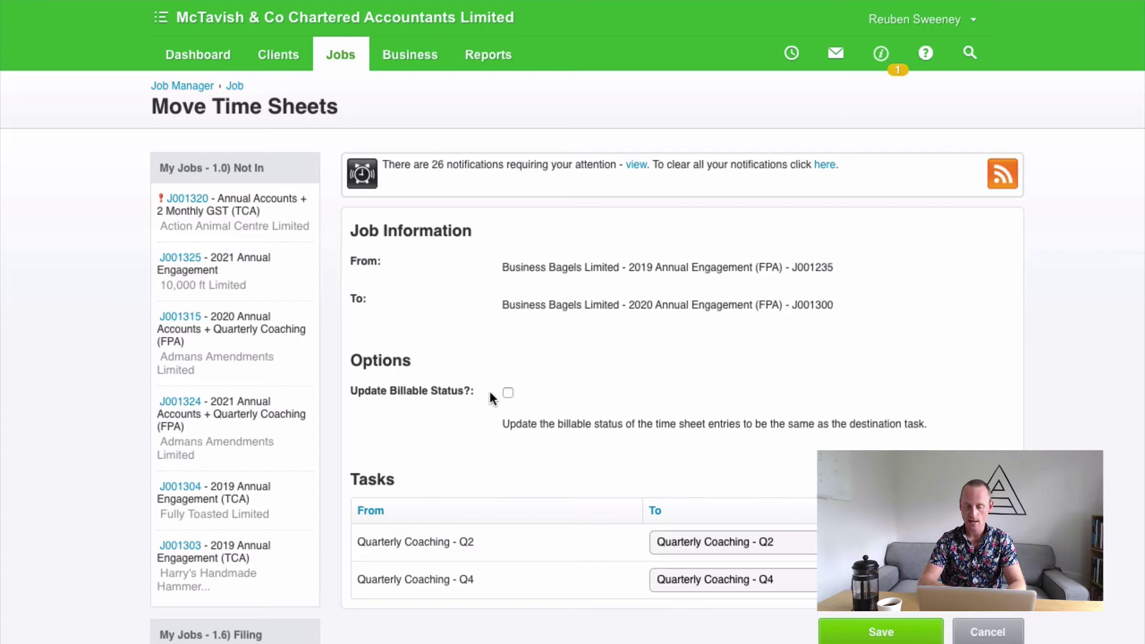
Step: Tick Update Billable Status? so moved entries take the destination task's billable status
click(505, 392)
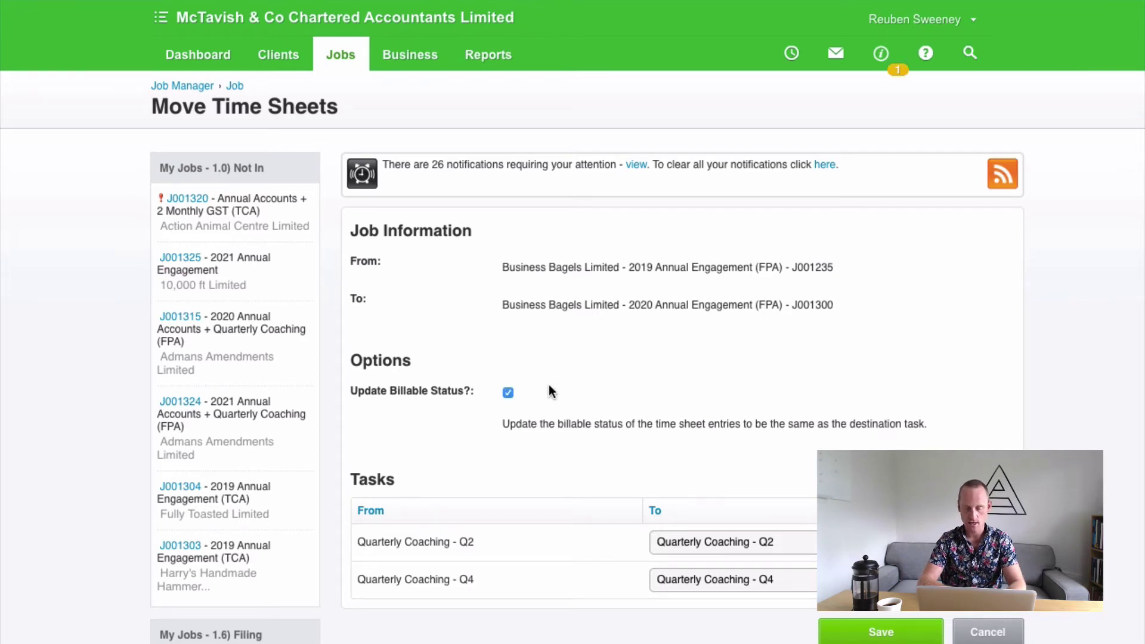
scroll(564, 383, down, 2)
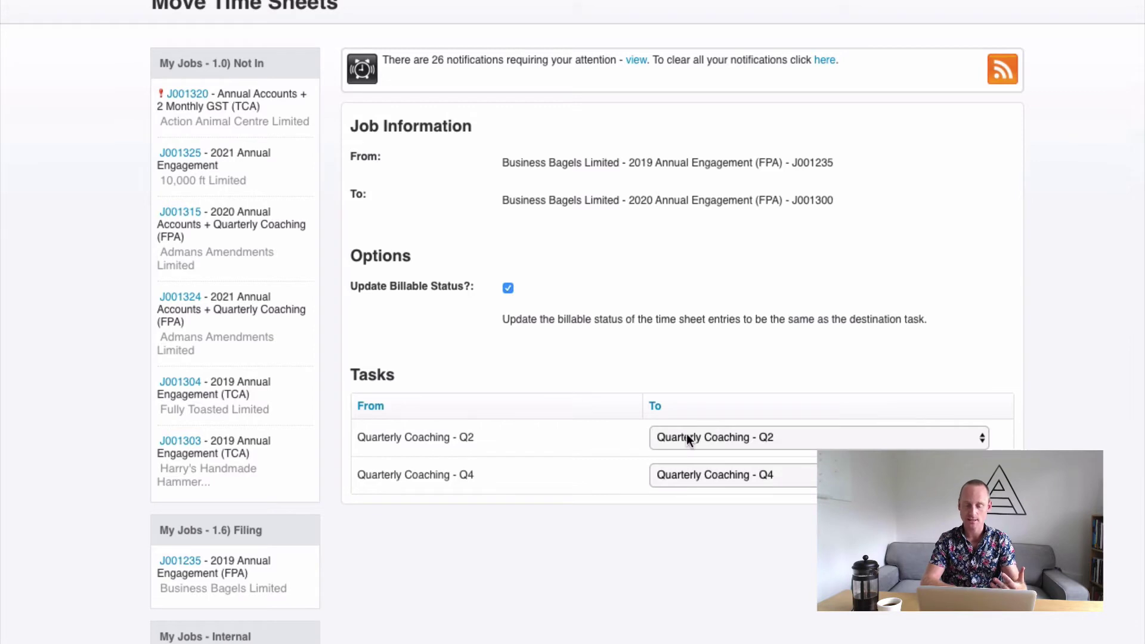
Step: Map the Quarterly Coaching - Q2 and Q4 time to J001300's Annual Accounts task and submit the move
click(663, 437)
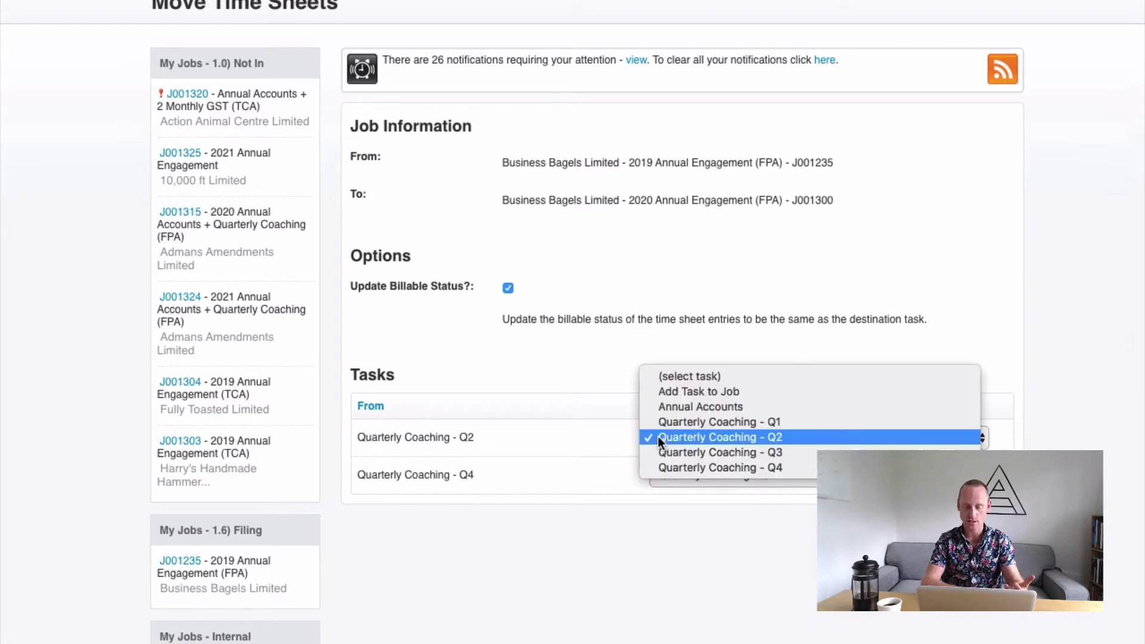
click(608, 439)
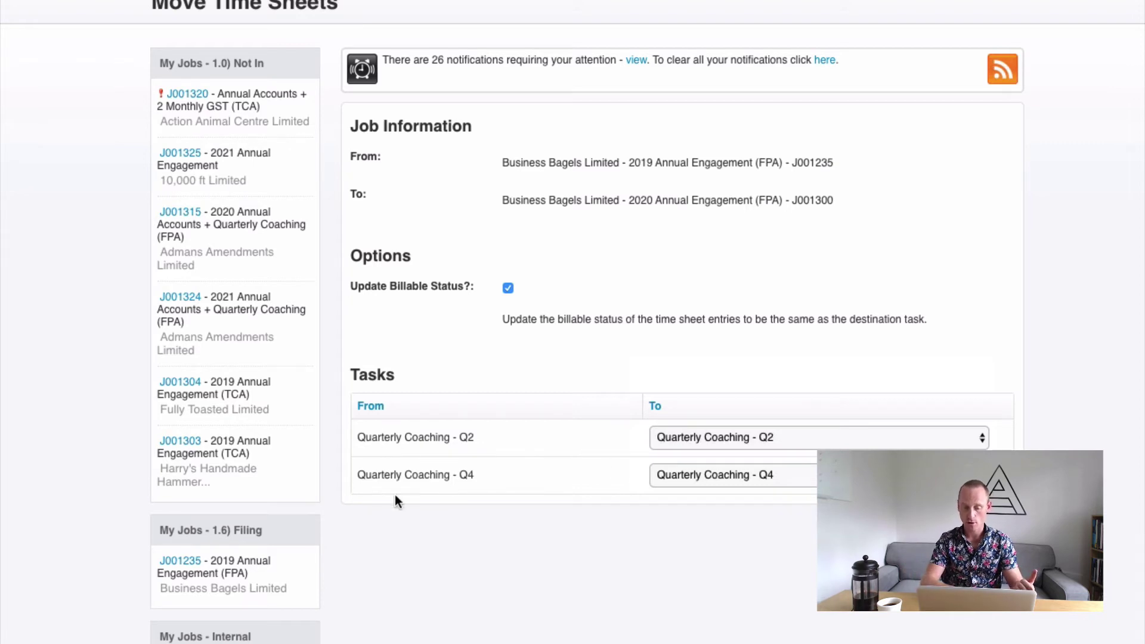
click(700, 439)
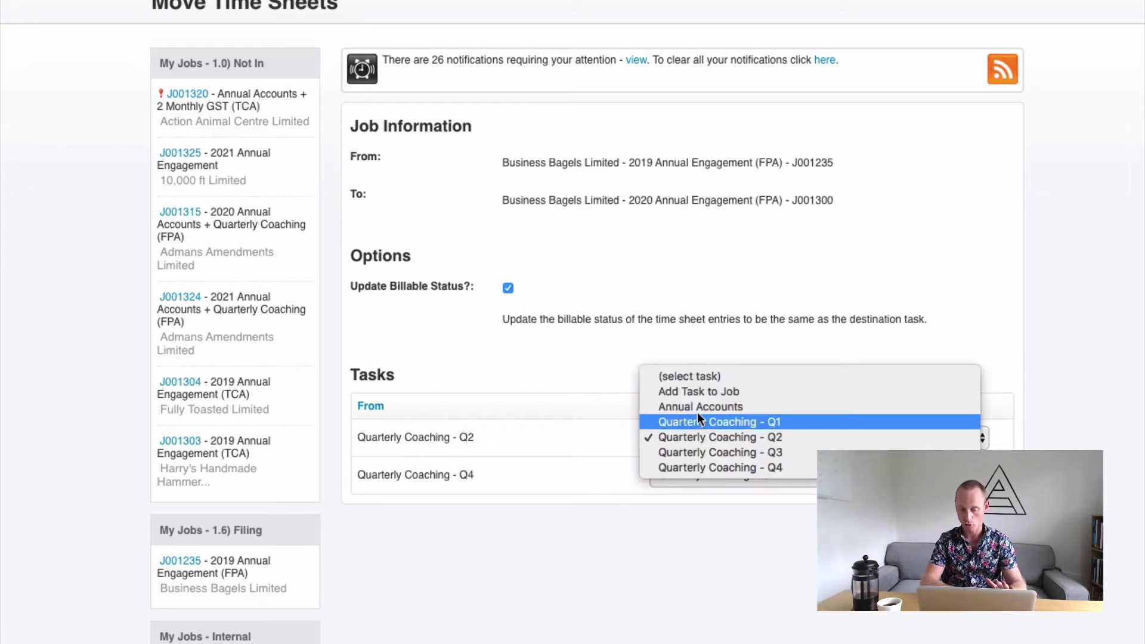
click(600, 434)
click(674, 438)
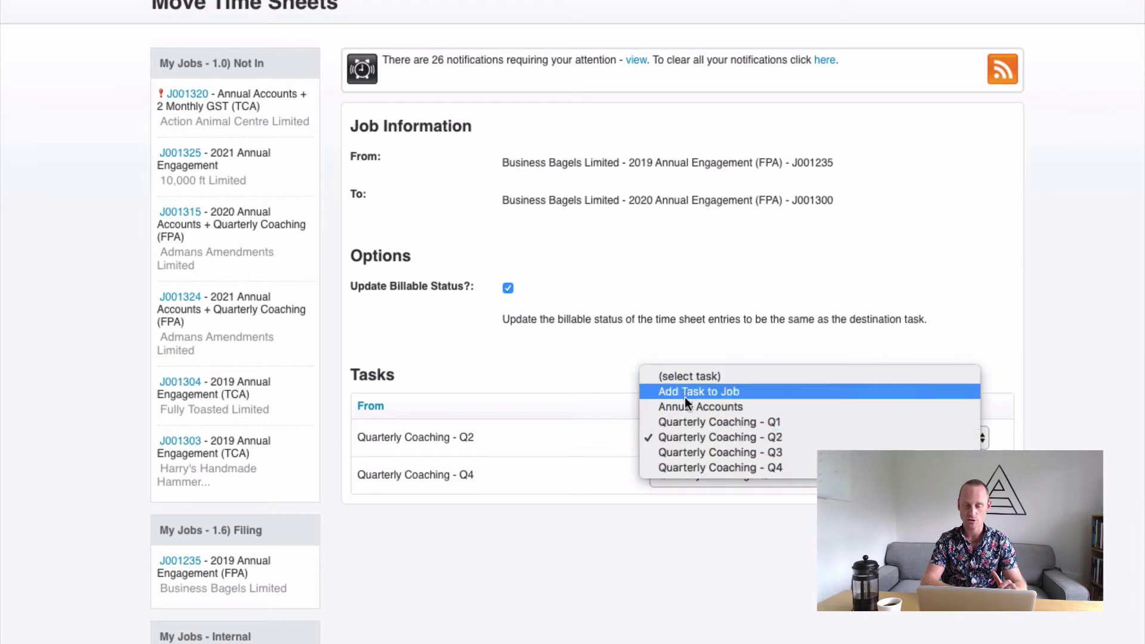
click(675, 409)
click(677, 471)
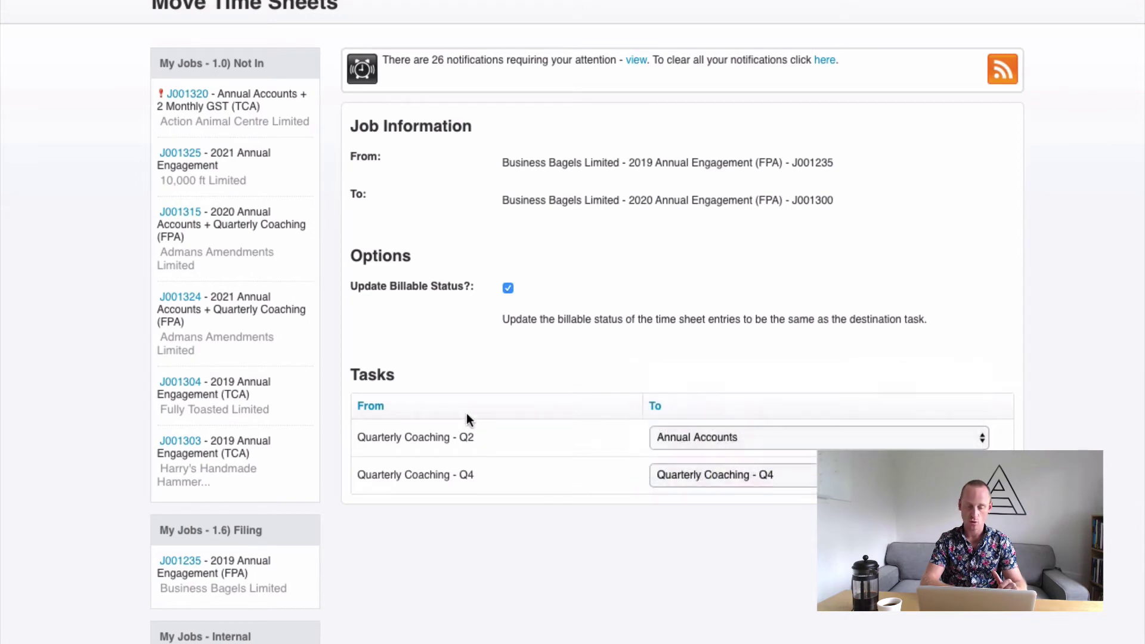
click(710, 434)
click(725, 462)
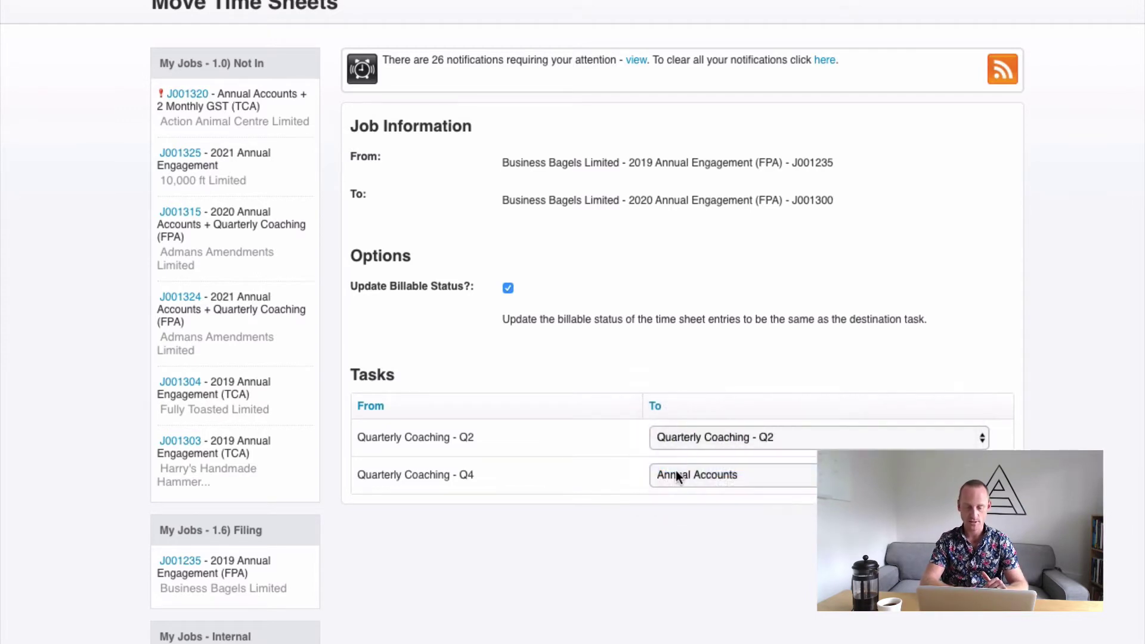
click(685, 439)
click(703, 408)
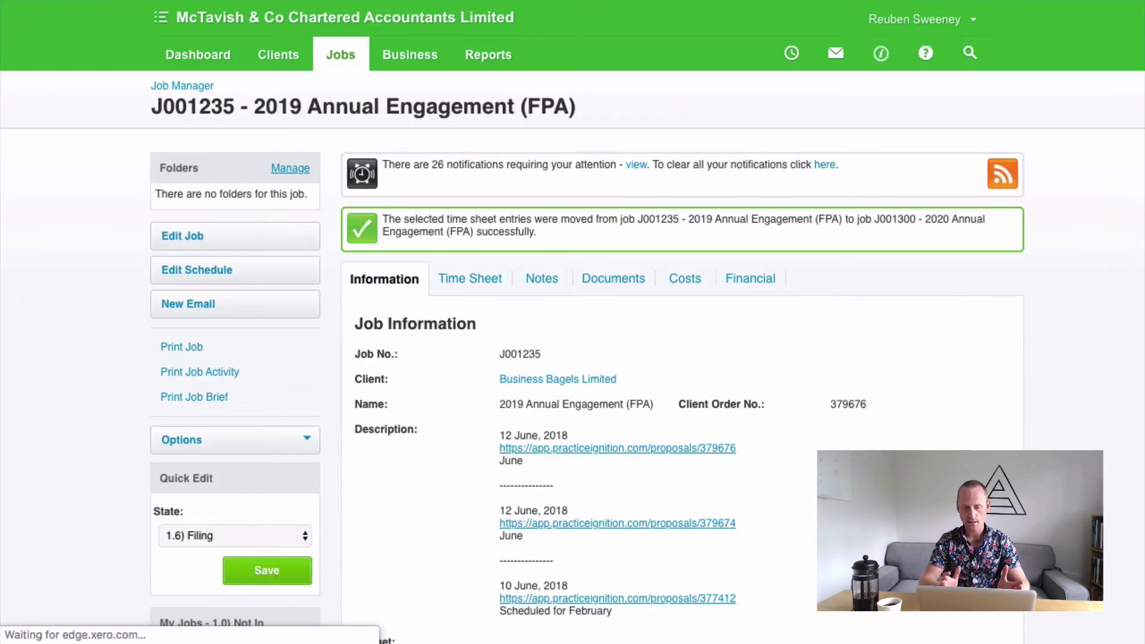
Step: Check the remaining time sheet entries on 2019 job J001235, then go back
scroll(456, 470, down, 1)
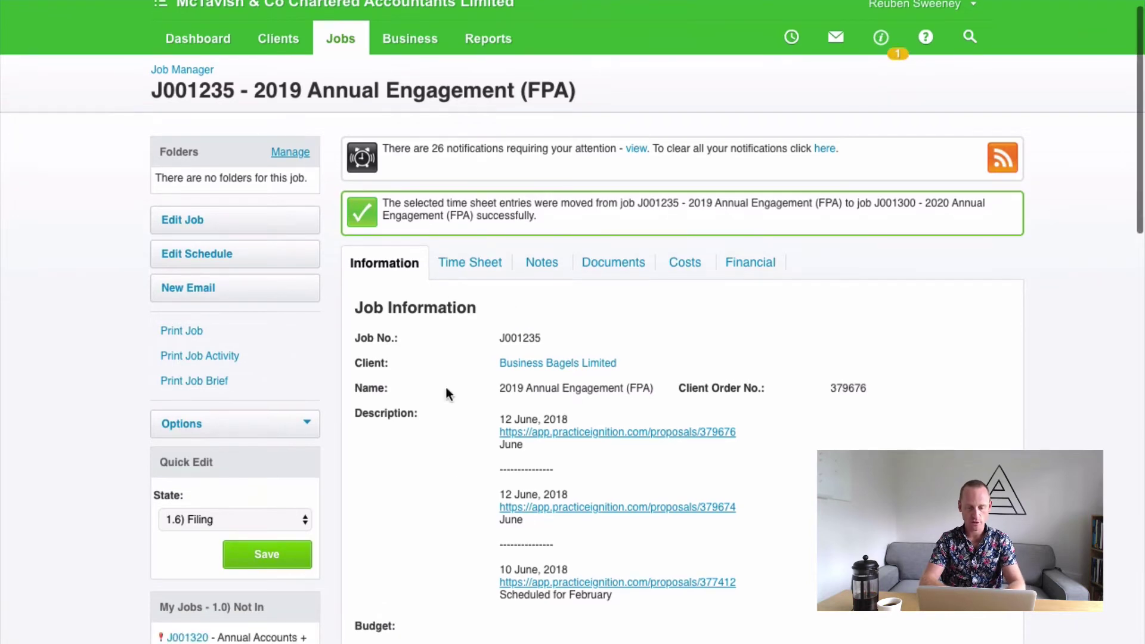
click(460, 263)
scroll(414, 450, down, 5)
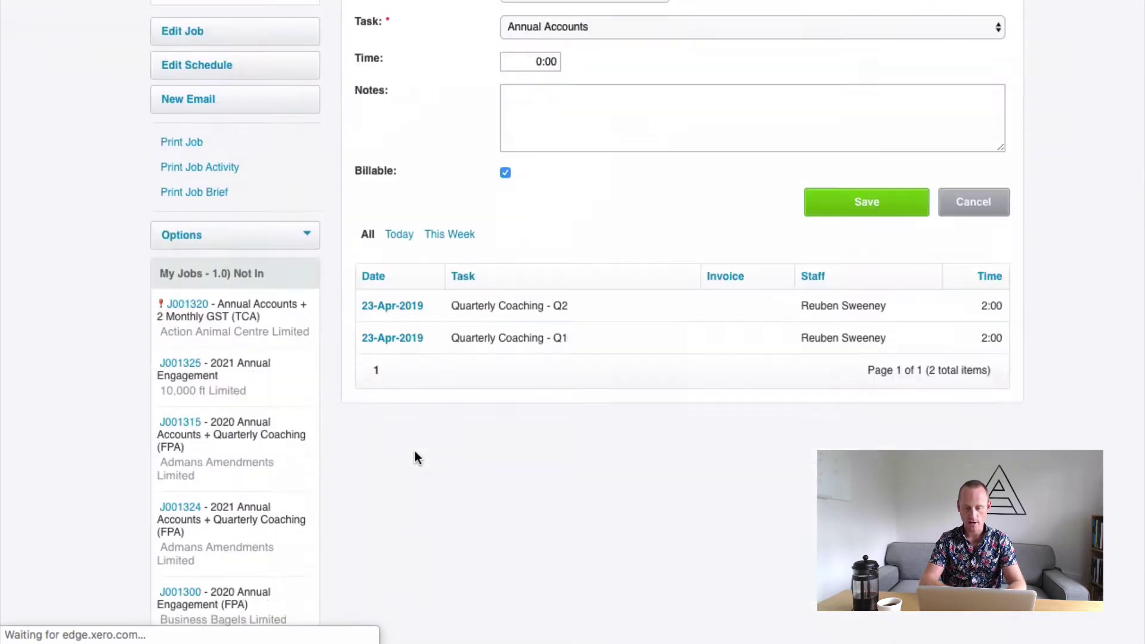
scroll(380, 279, up, 5)
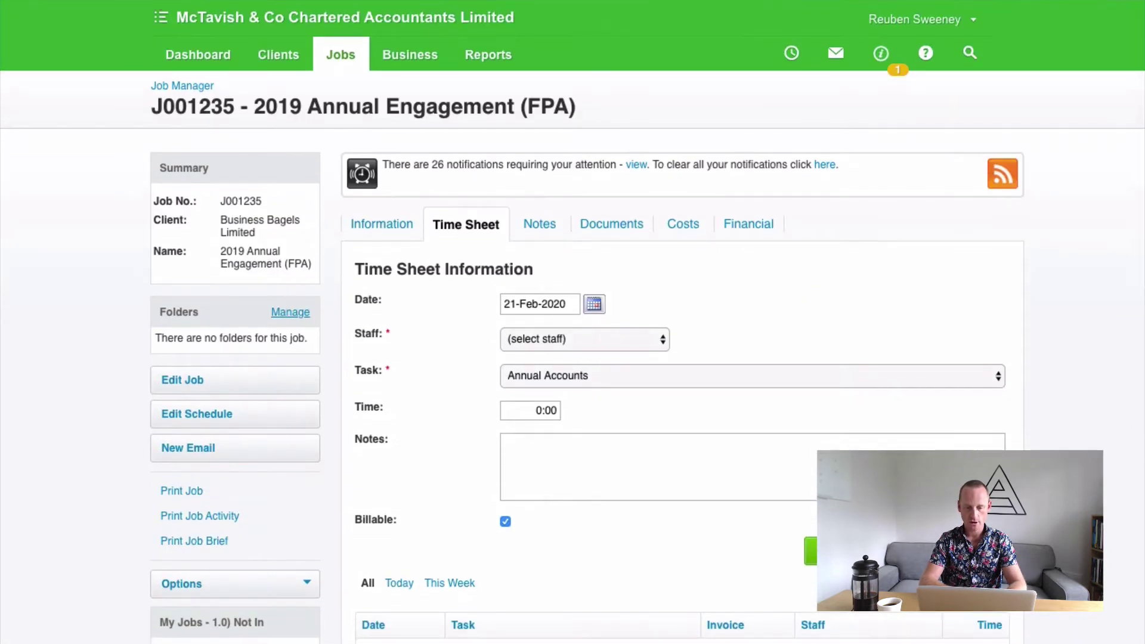
key(alt+Left)
Step: Open 2020 job J001300 and confirm the moved time sheet entries
click(401, 419)
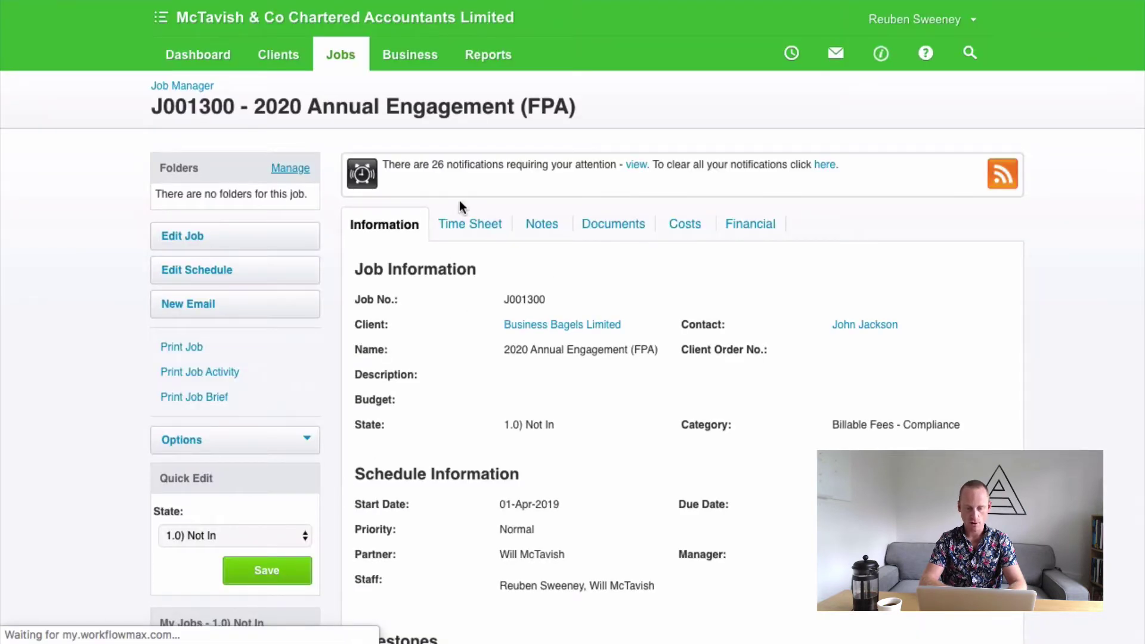
click(462, 227)
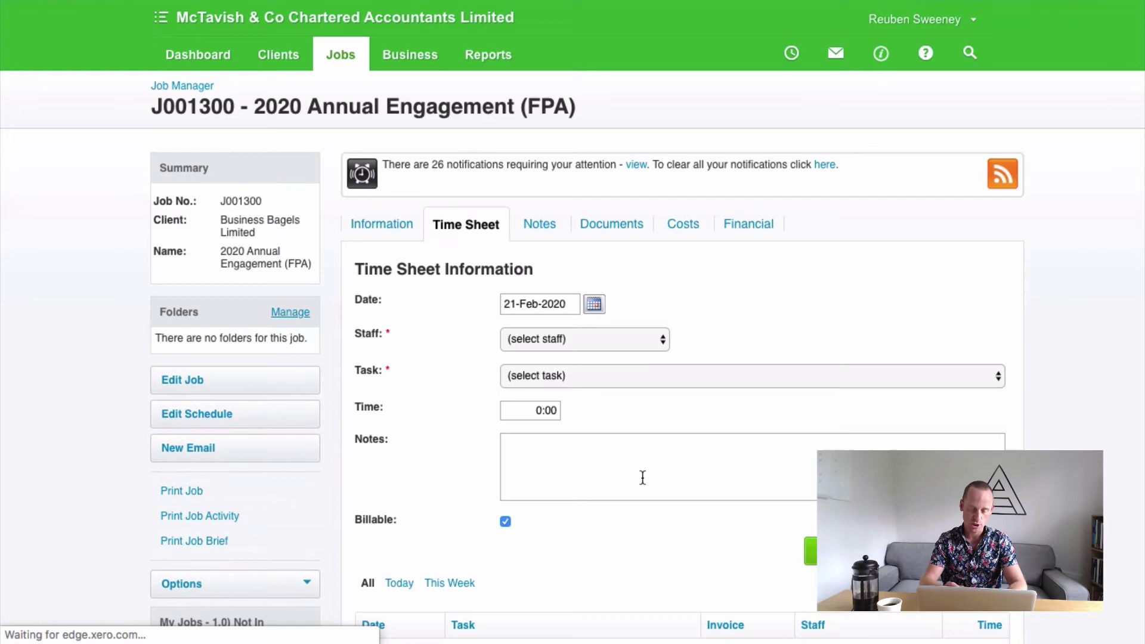
scroll(643, 477, down, 3)
scroll(614, 444, up, 3)
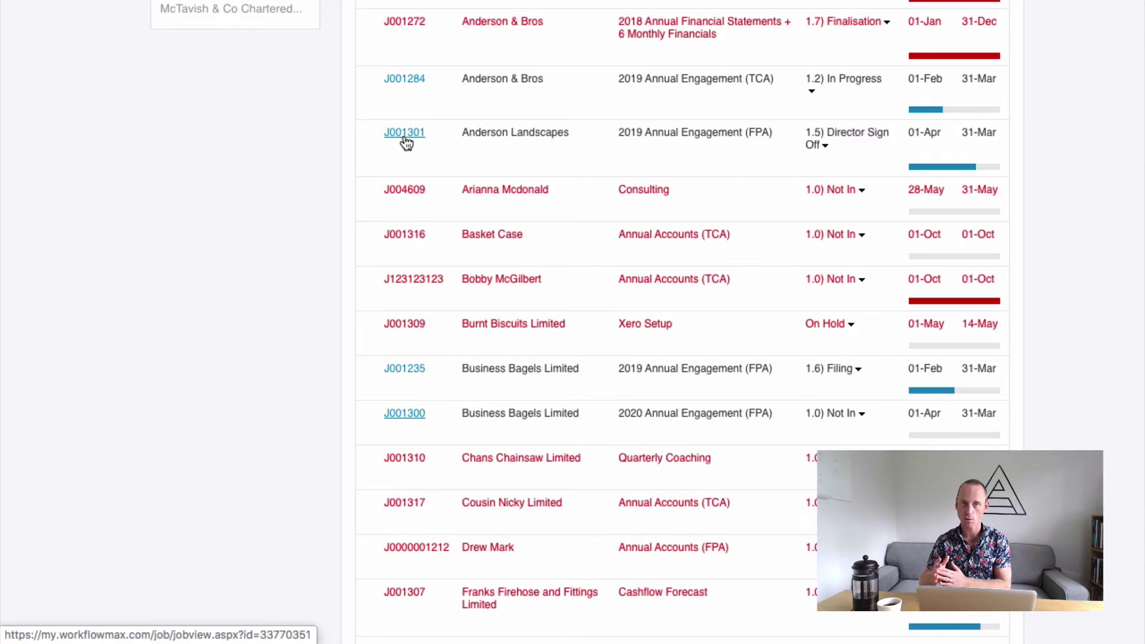
Step: On Anderson Landscapes job J001301, mark Quarterly Coaching Q1–Q4 not completed and open the Q1 task
click(406, 142)
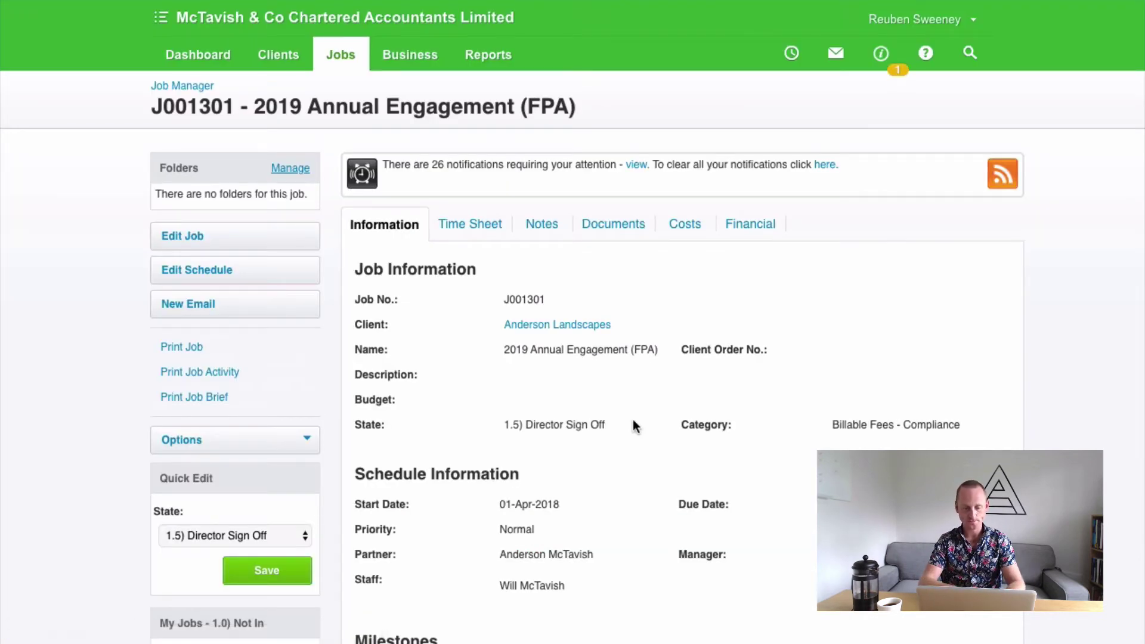
scroll(632, 420, down, 15)
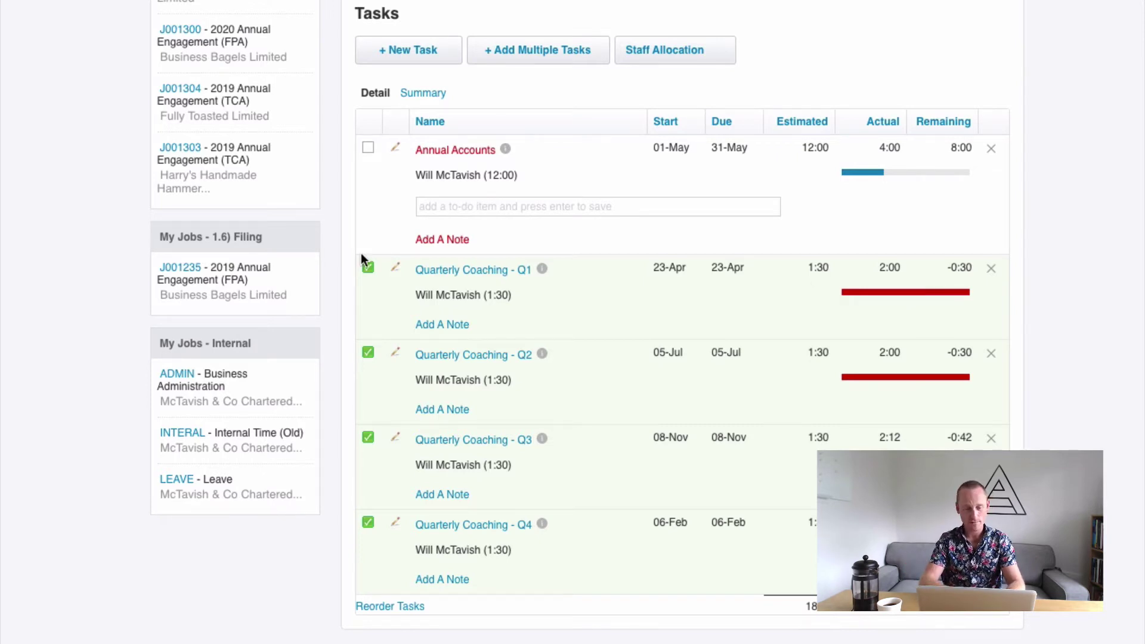
click(372, 268)
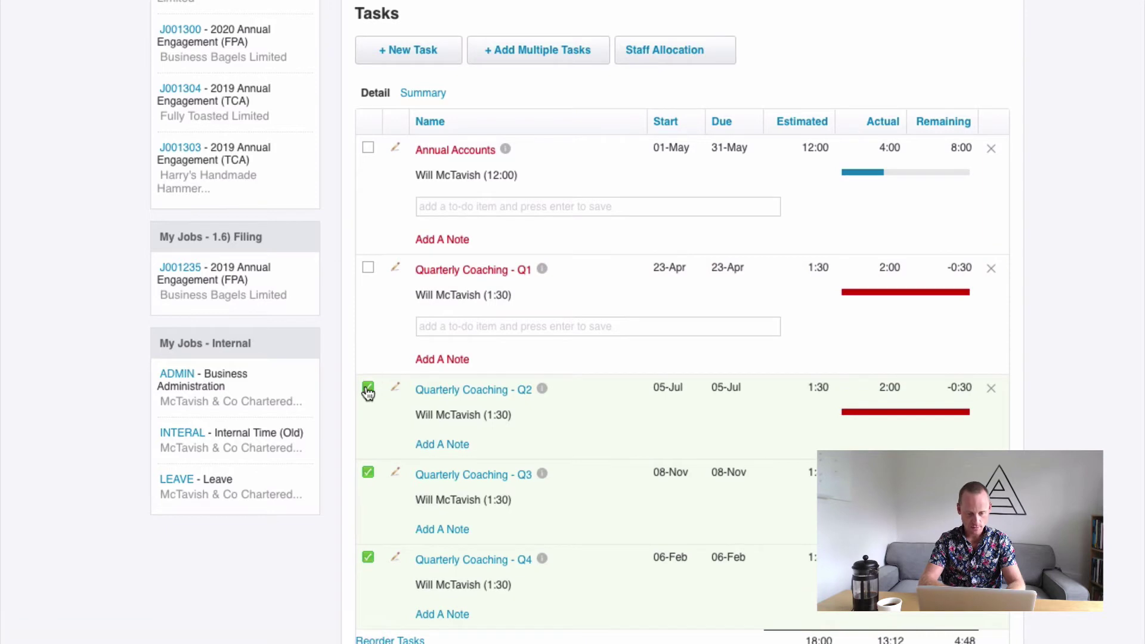
click(368, 508)
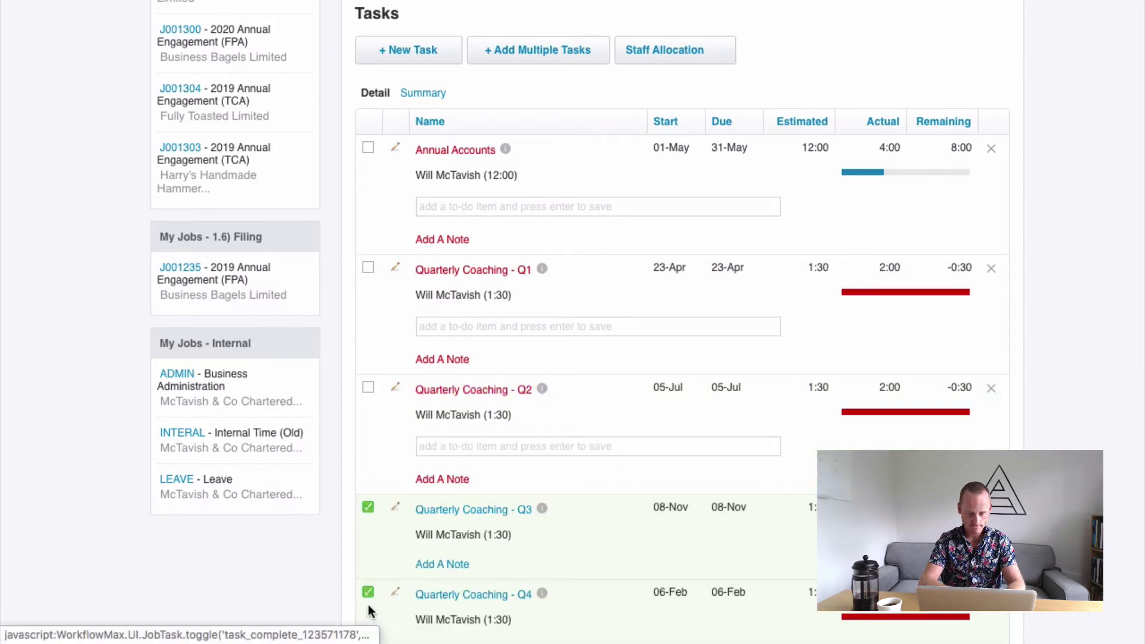
scroll(369, 603, down, 2)
click(368, 531)
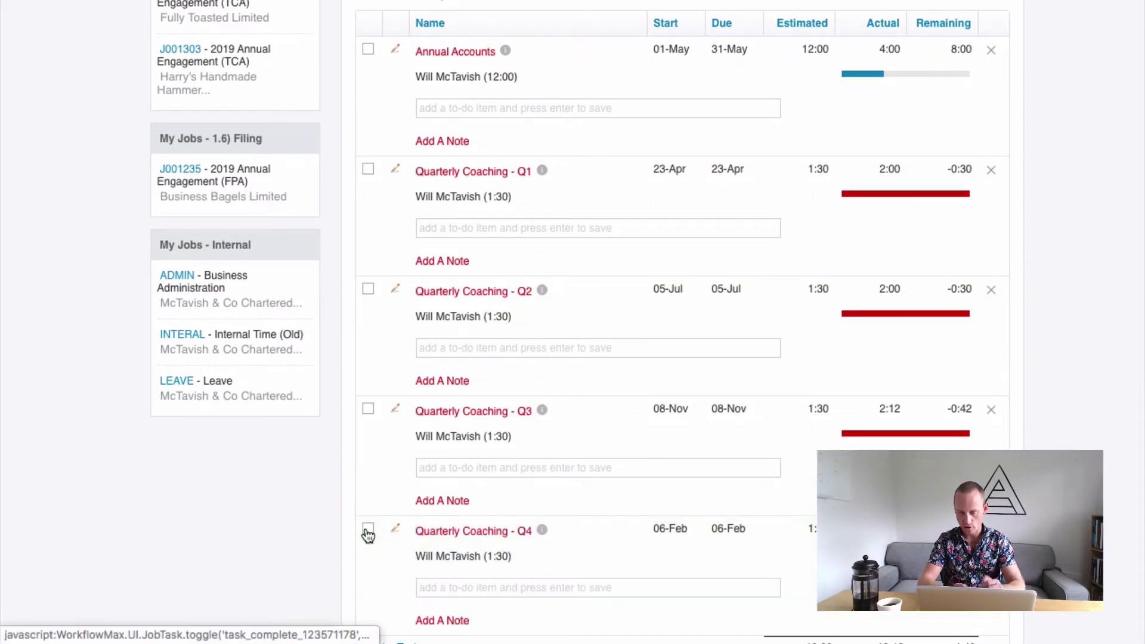
click(439, 176)
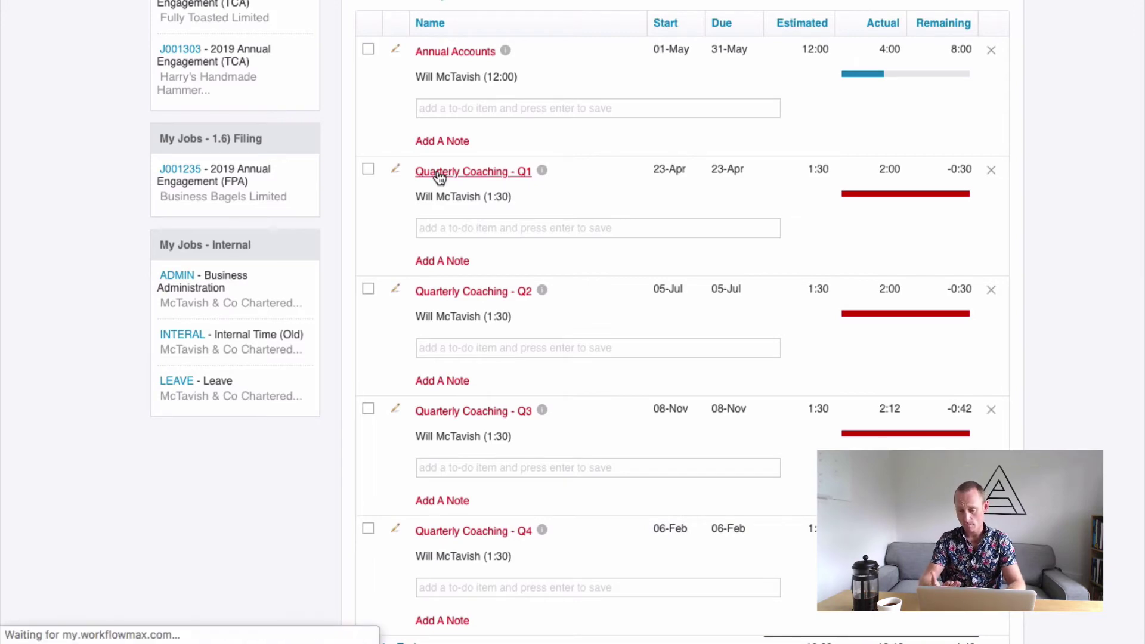
scroll(600, 364, down, 3)
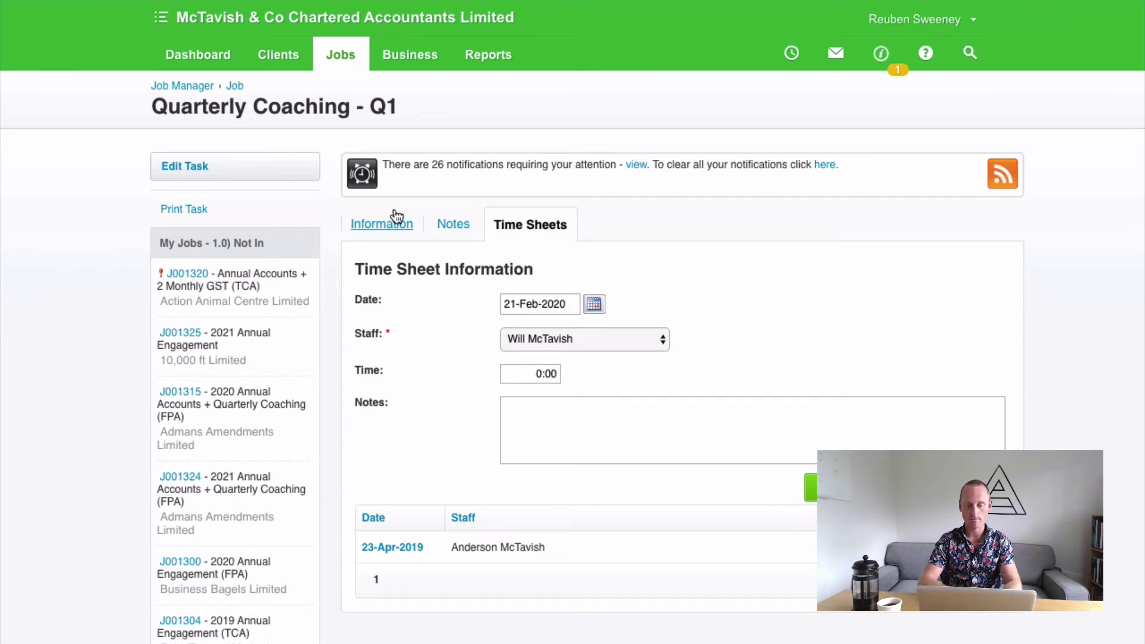
Step: Return to job J001301, view its time sheets, and choose Options > Move Time Sheets
click(383, 225)
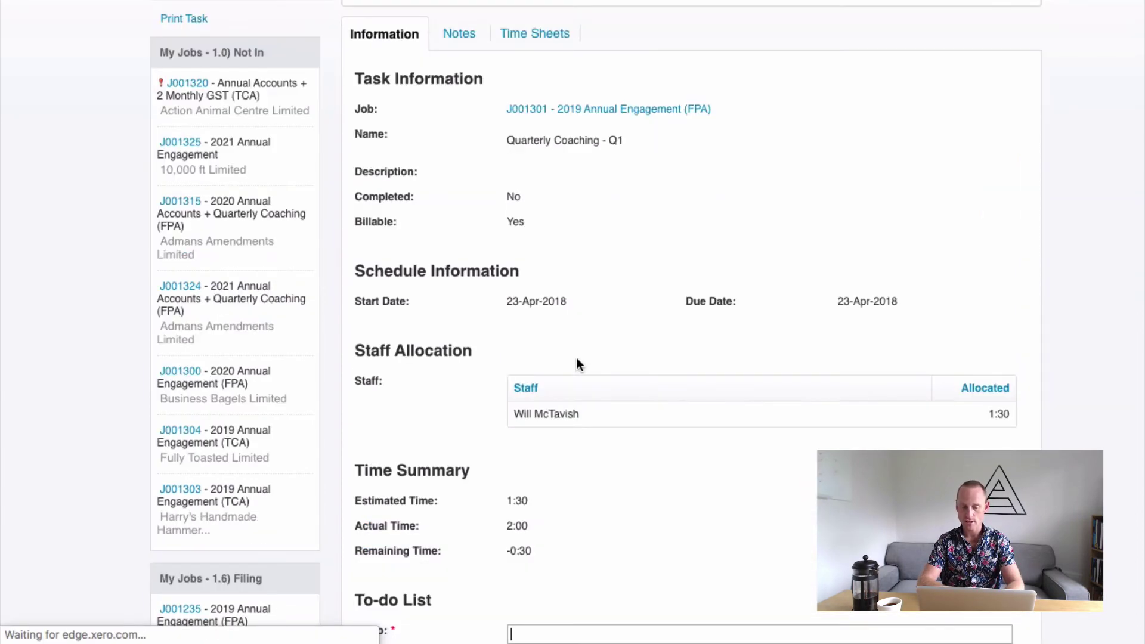
click(546, 304)
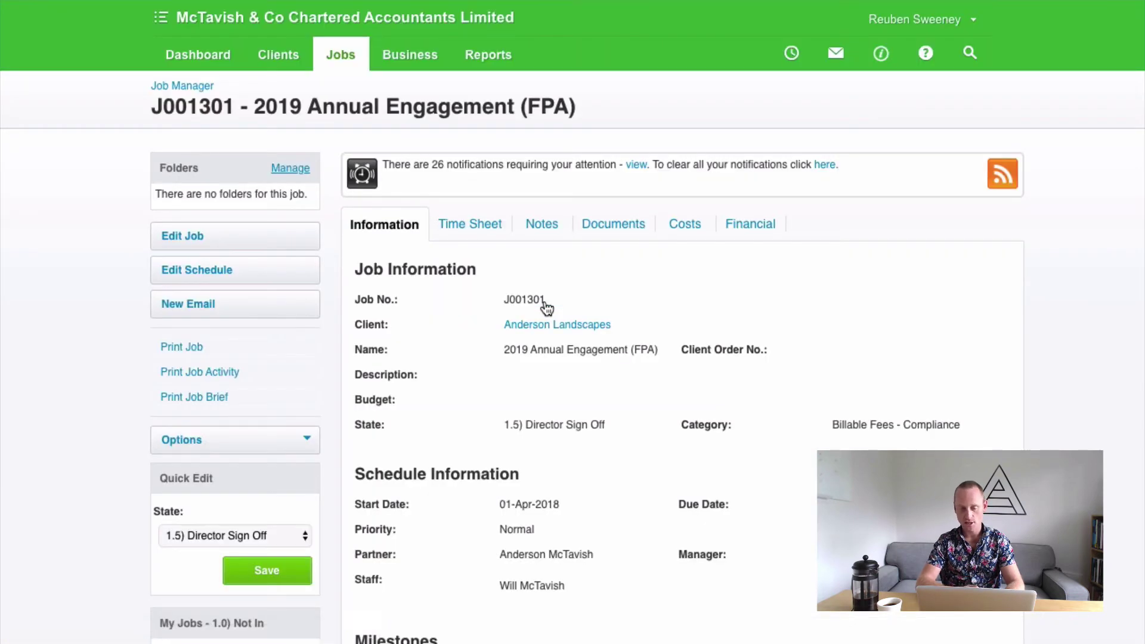
scroll(518, 372, down, 1)
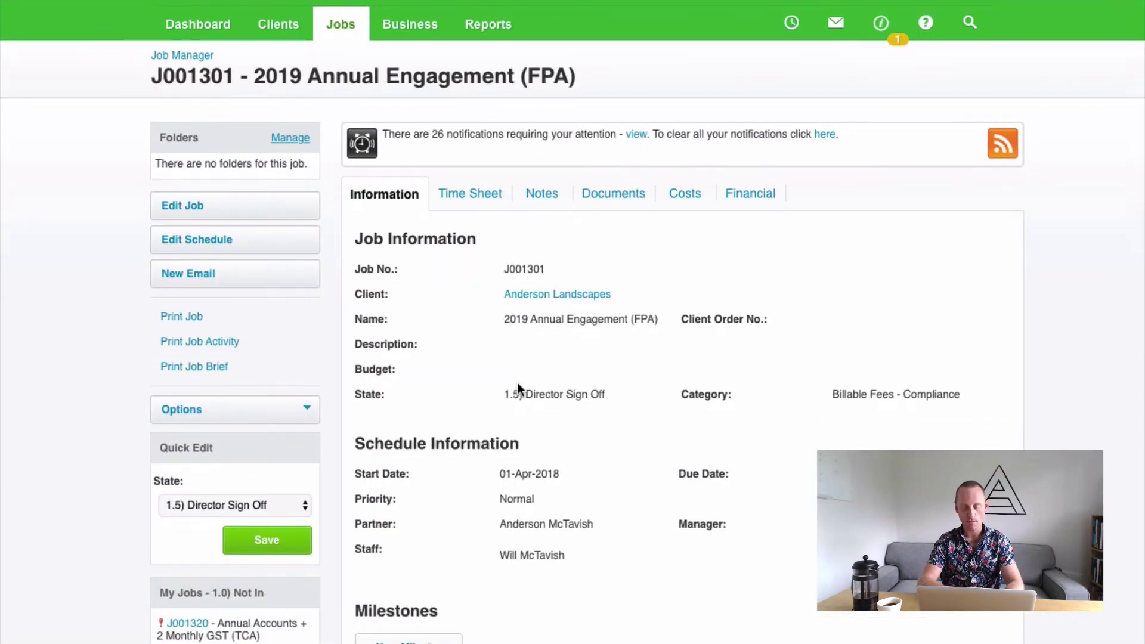
scroll(518, 383, down, 2)
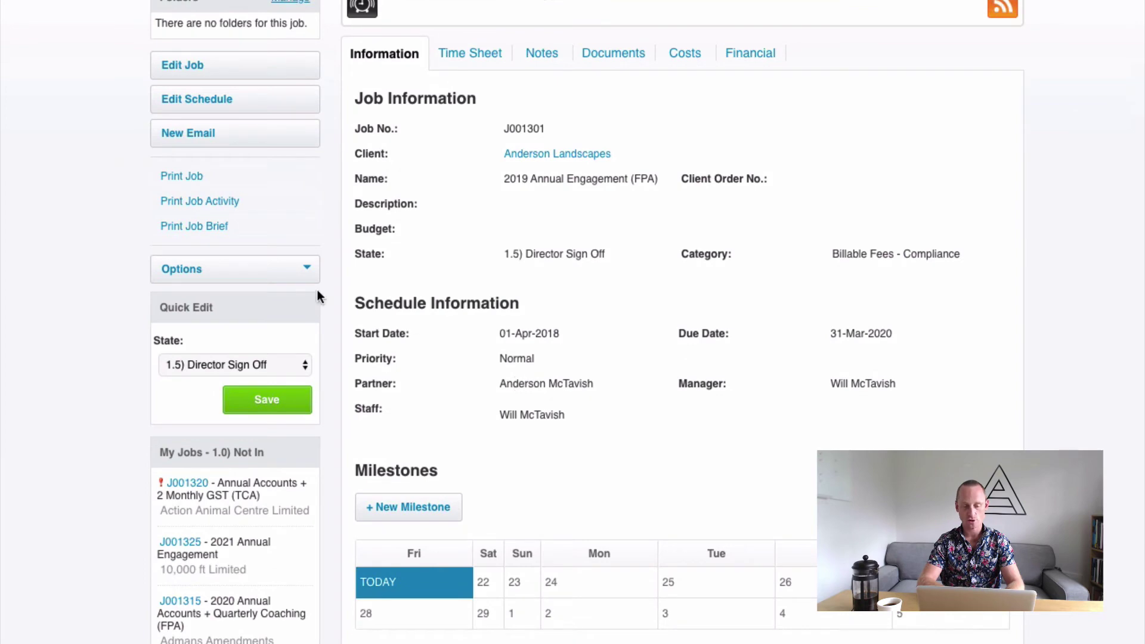
click(206, 275)
click(466, 68)
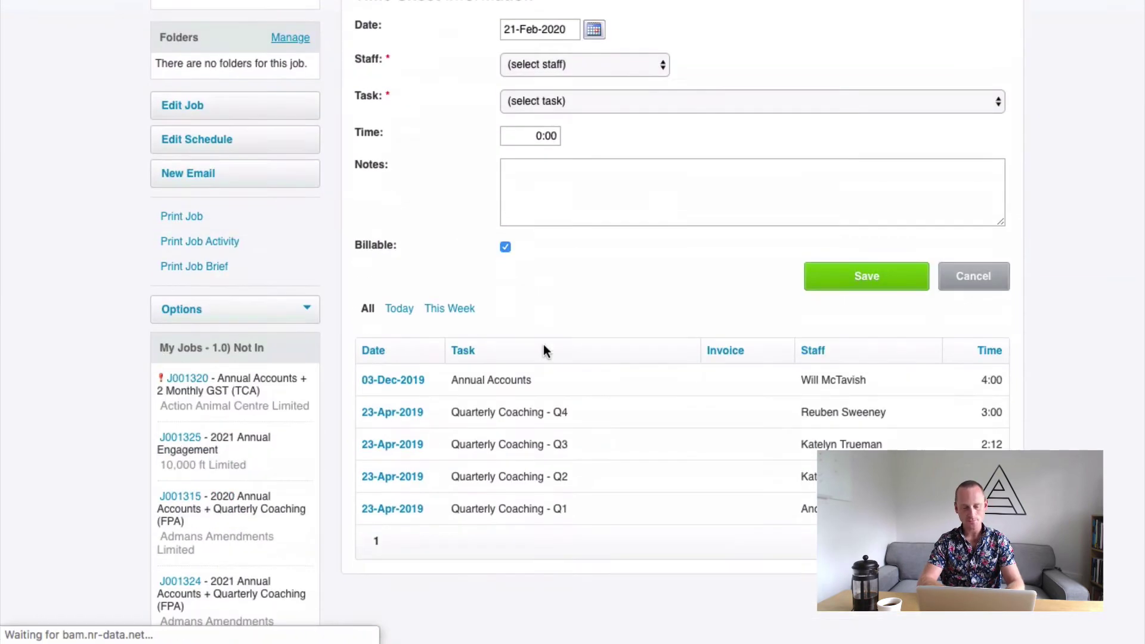
click(247, 313)
click(205, 409)
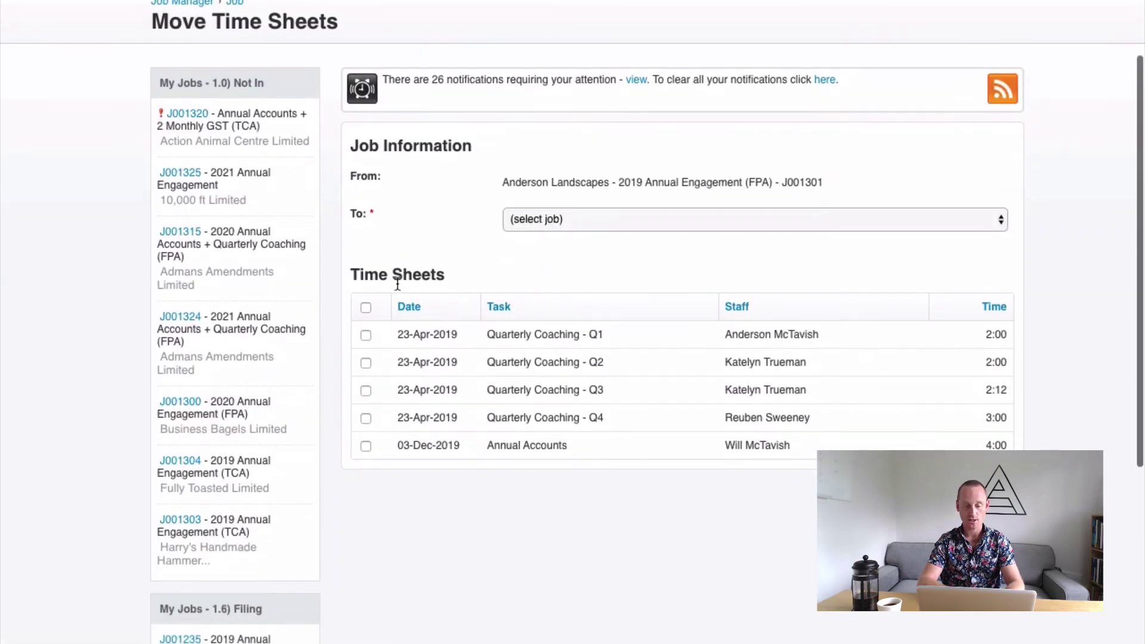
Step: Leave the four Quarterly Coaching entries unselected so only the Annual Accounts entry moves
click(365, 336)
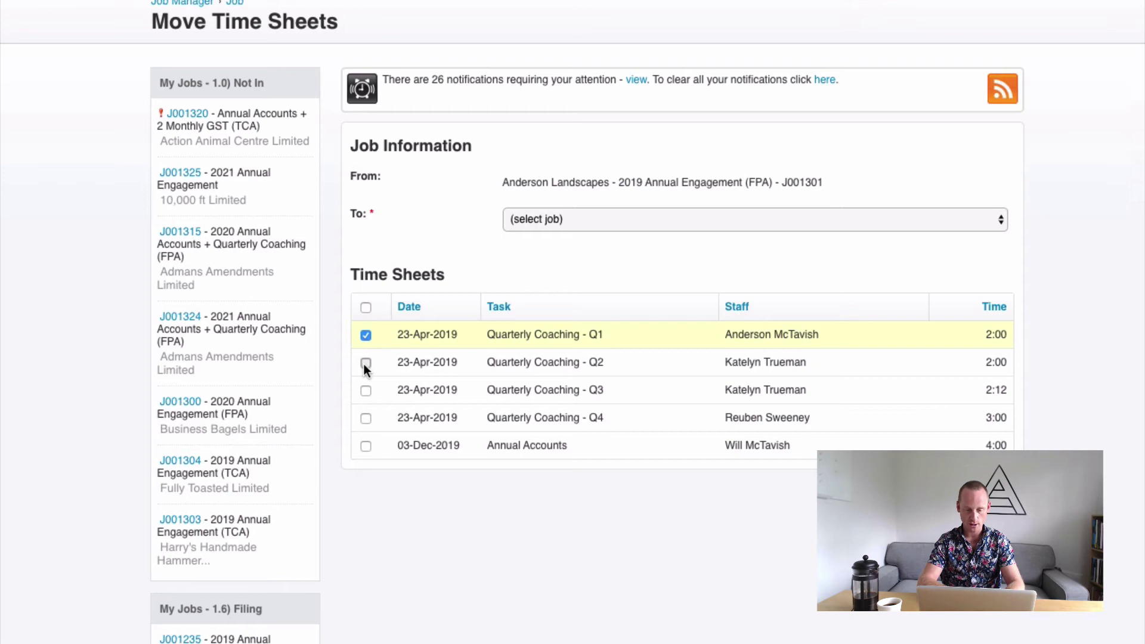
click(365, 363)
click(365, 390)
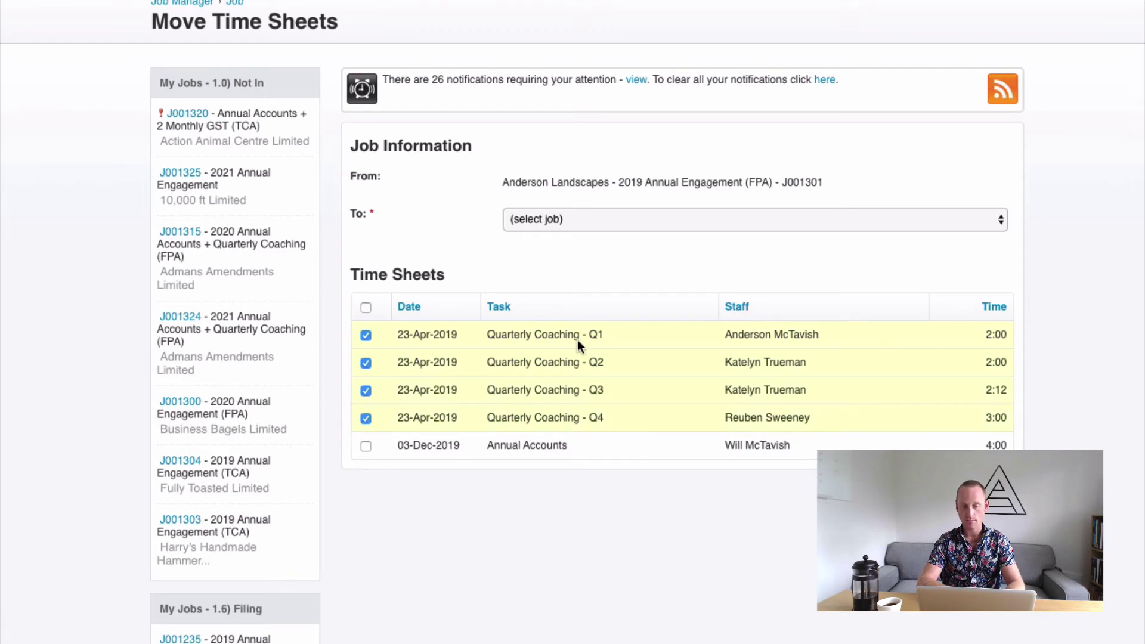
click(365, 418)
click(366, 390)
click(366, 362)
click(365, 335)
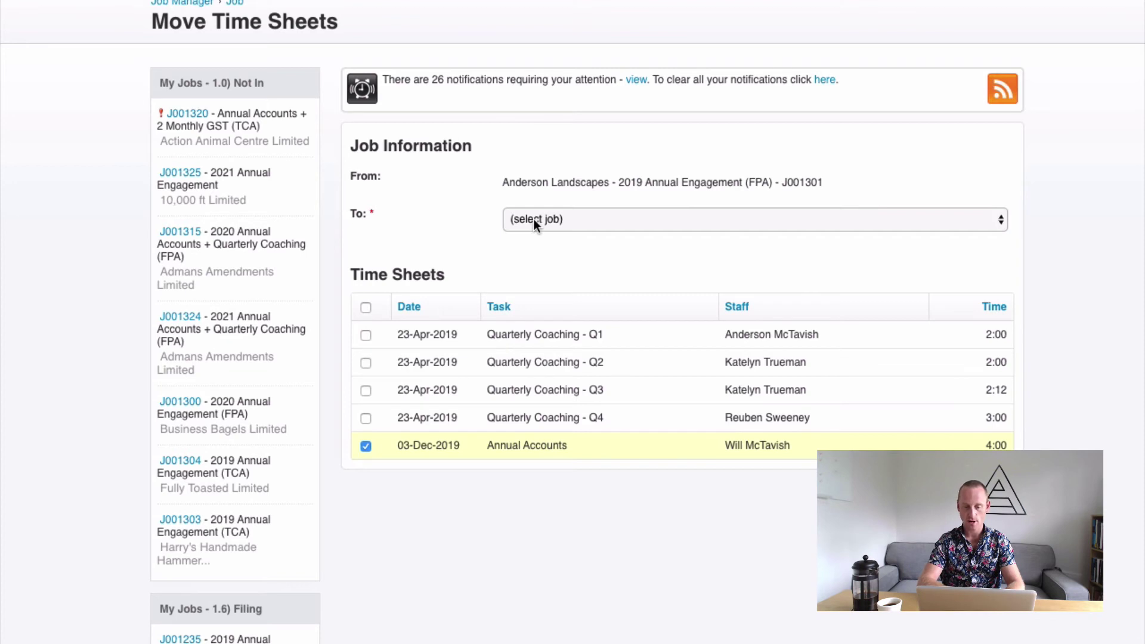
Step: Set Anderson Landscapes - 2019 Annual Engagement (FPA) - J001301 as destination and proceed to task mapping
drag(502, 181, 650, 179)
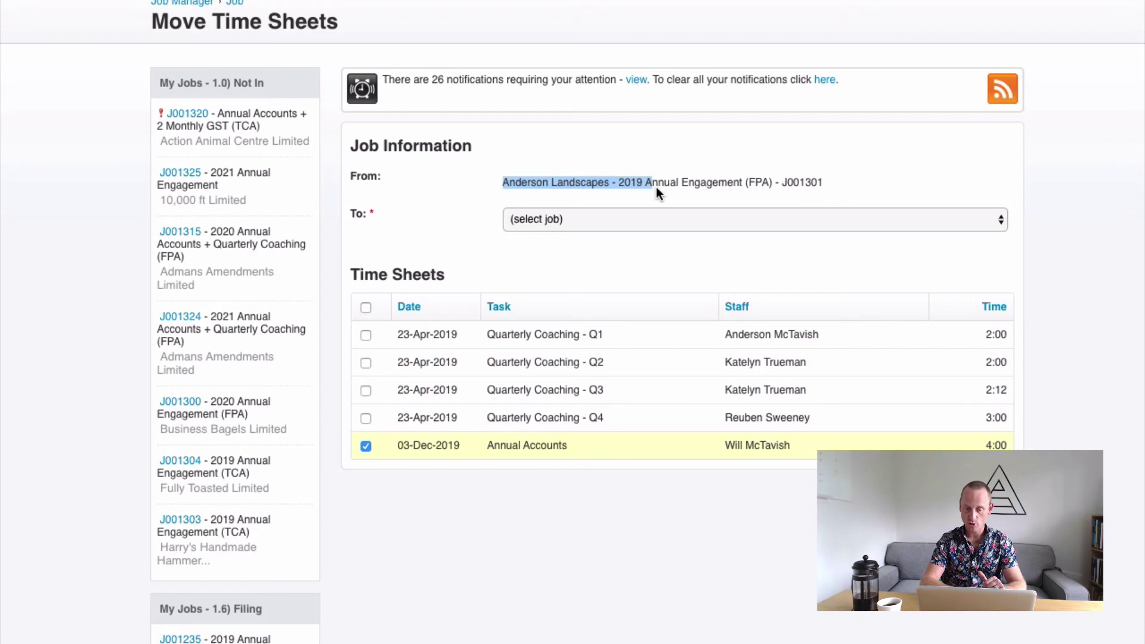
click(594, 227)
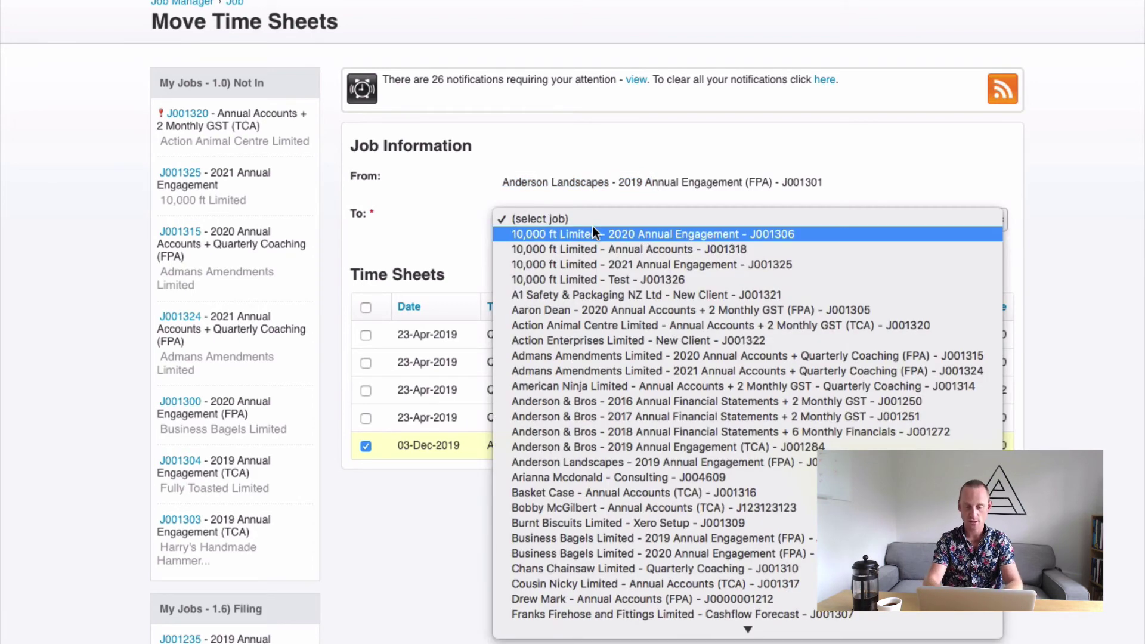
text(anderson)
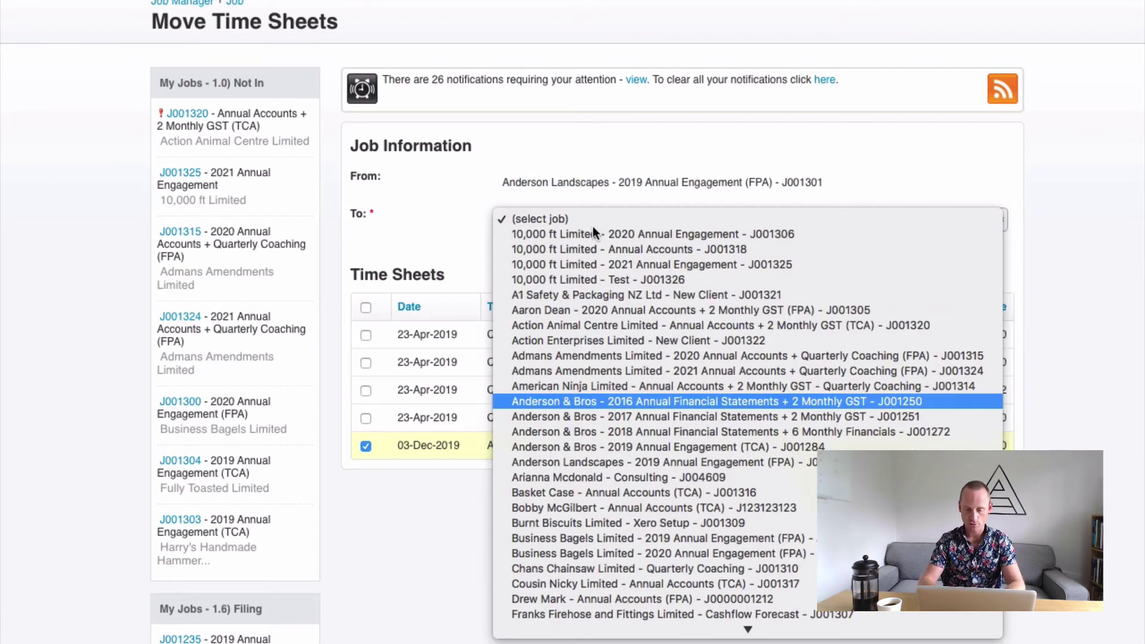
key(Down)
key(Down)
key(Down)
key(Return)
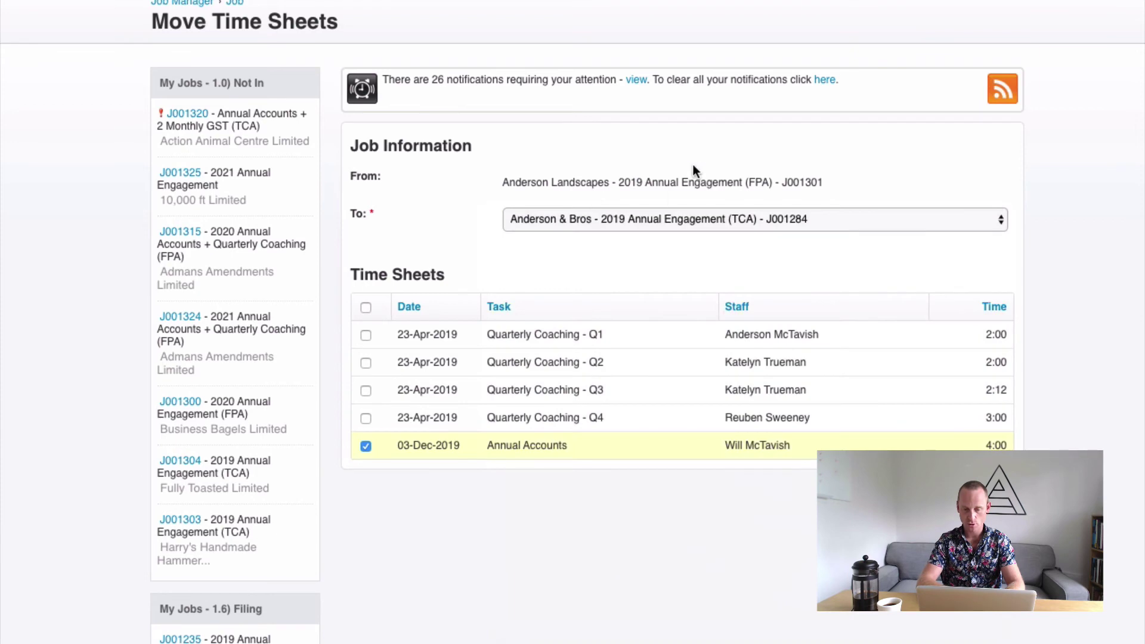
click(685, 220)
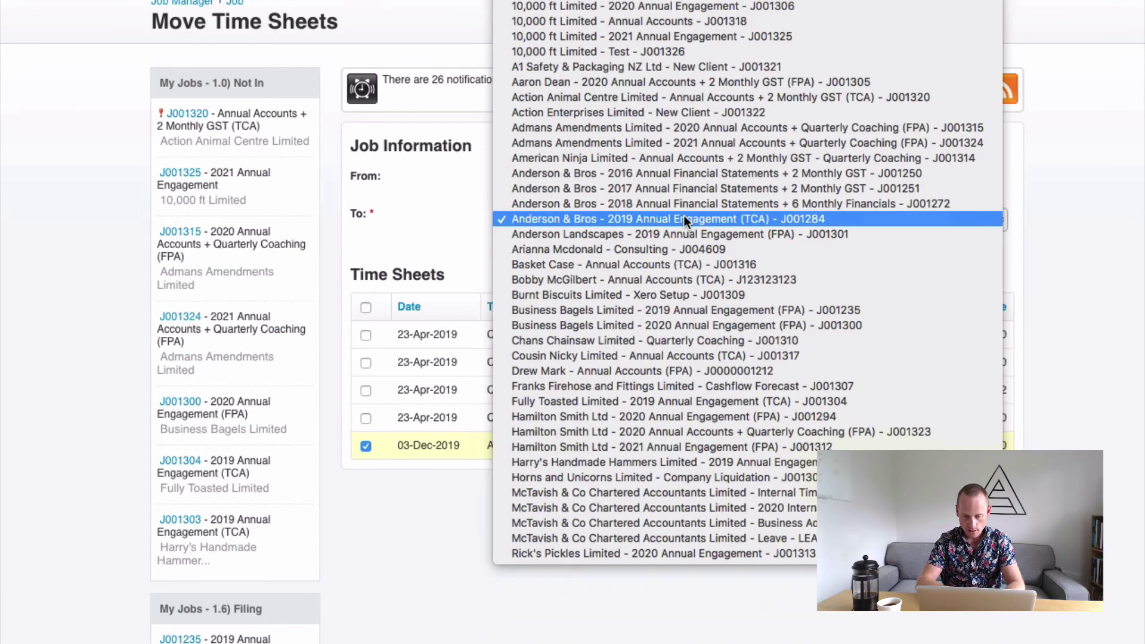
click(456, 217)
click(553, 215)
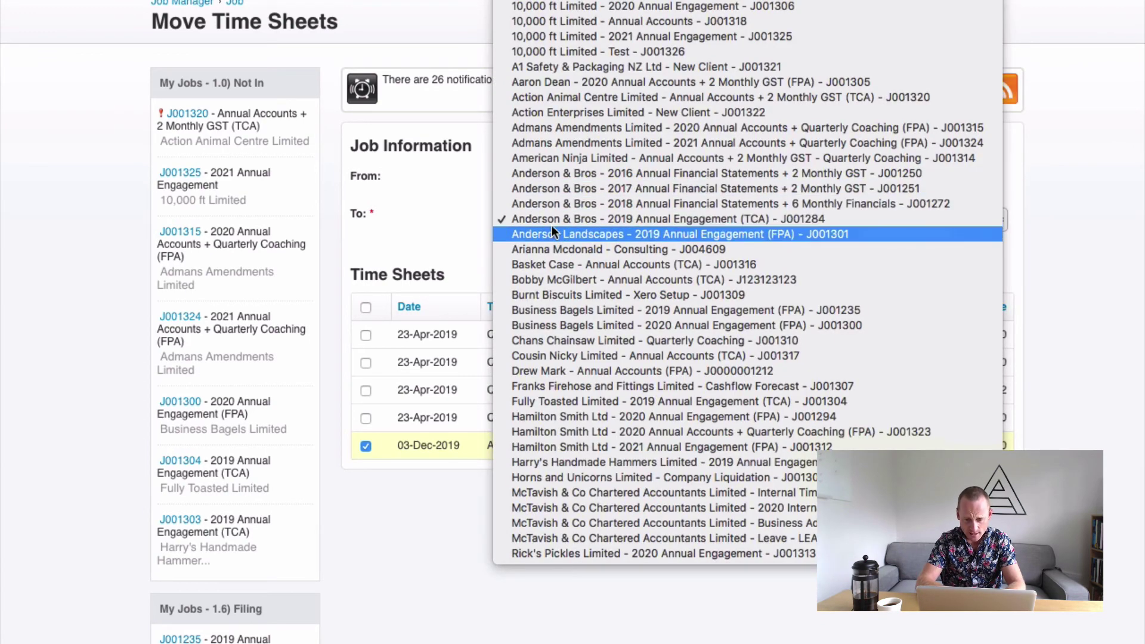
click(551, 234)
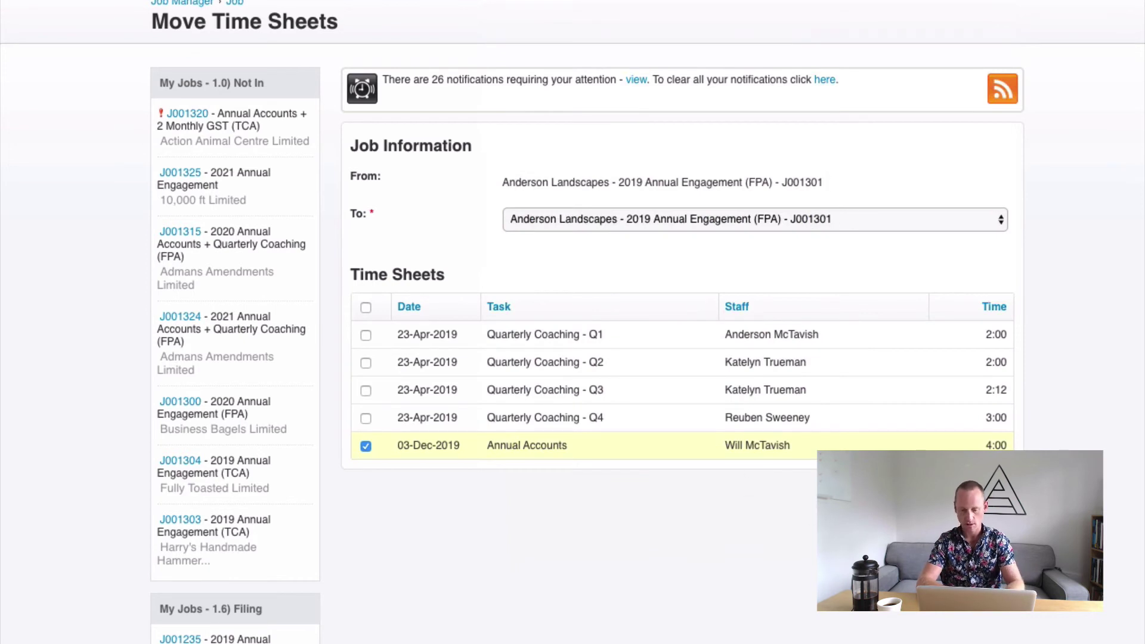
click(990, 489)
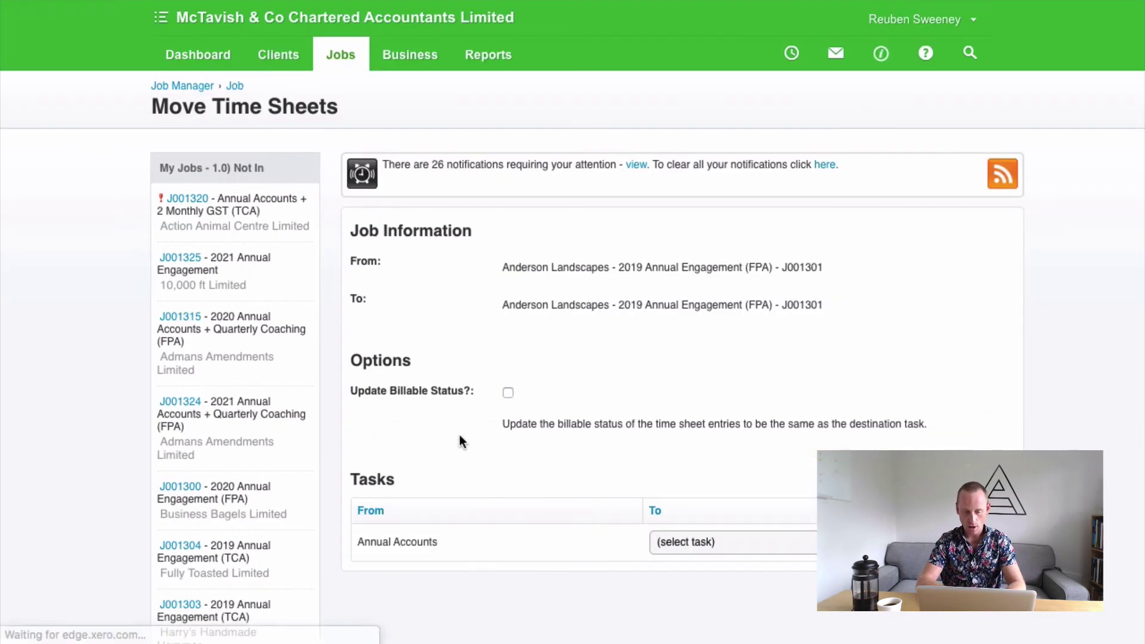
Step: Enable Update Billable Status, map Annual Accounts to Quarterly Coaching - Q1, and save the move
click(508, 394)
scroll(654, 460, down, 3)
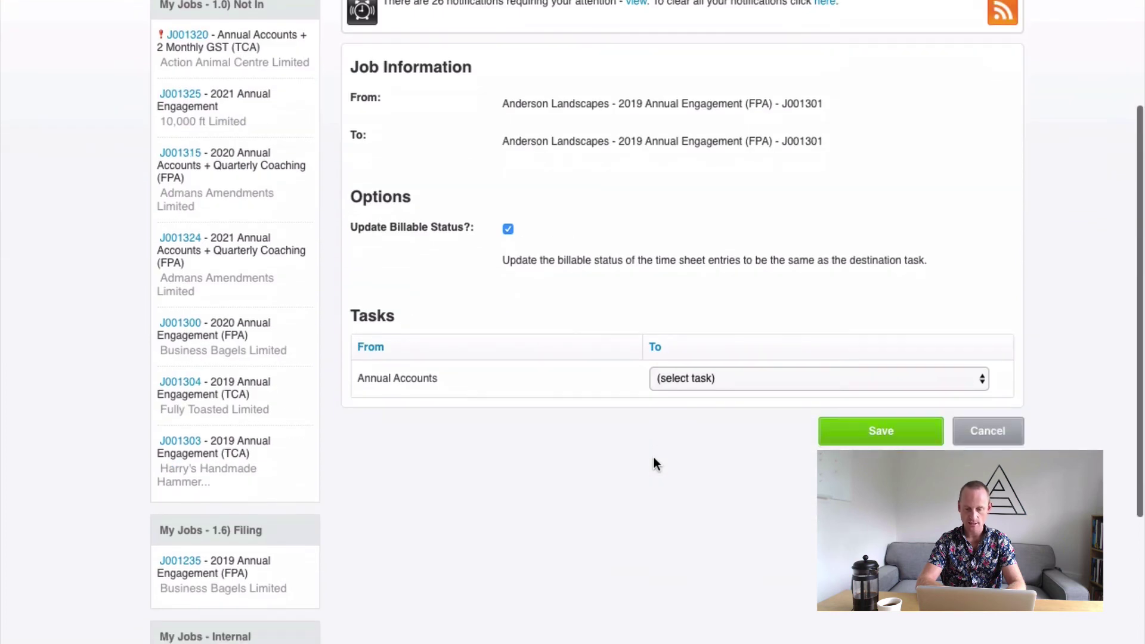
drag(358, 379, 412, 379)
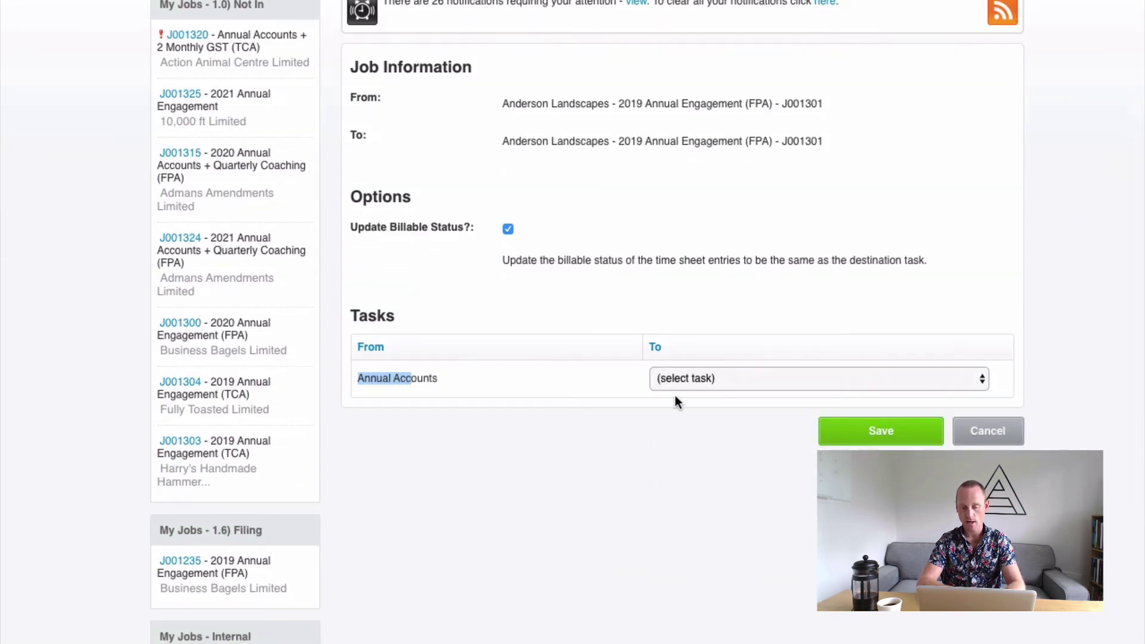
click(688, 381)
click(690, 391)
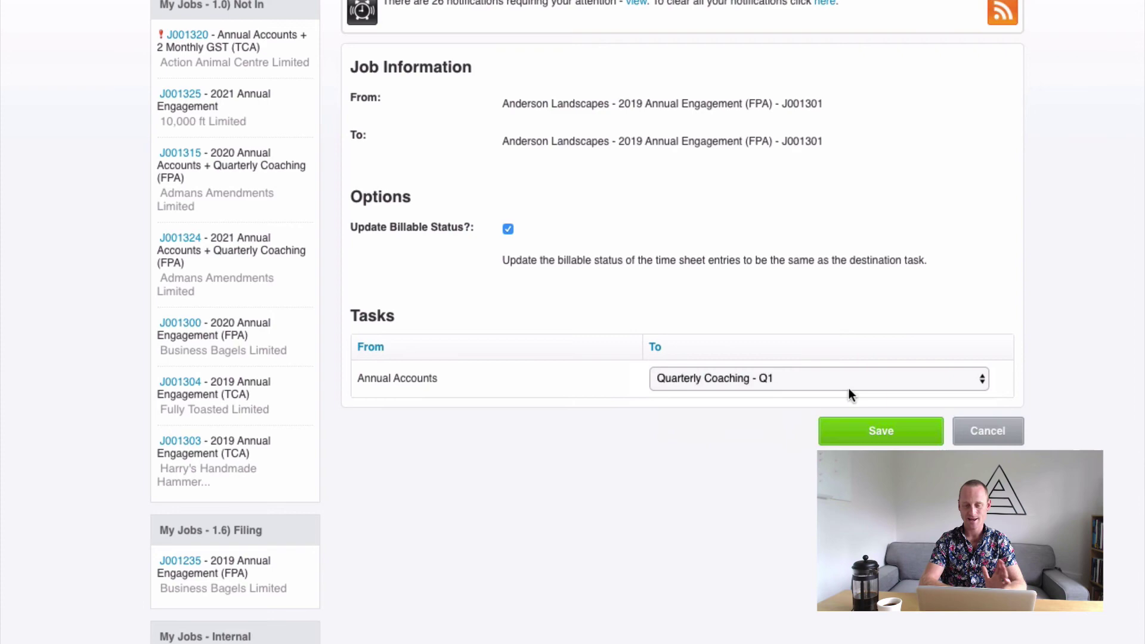
click(883, 433)
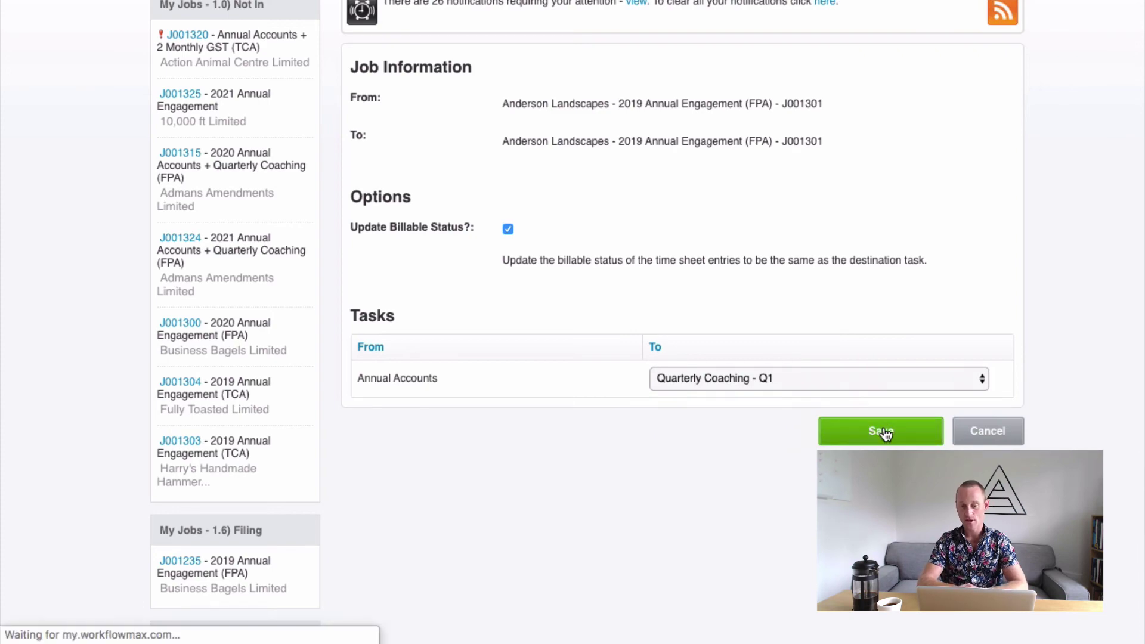
scroll(675, 469, down, 15)
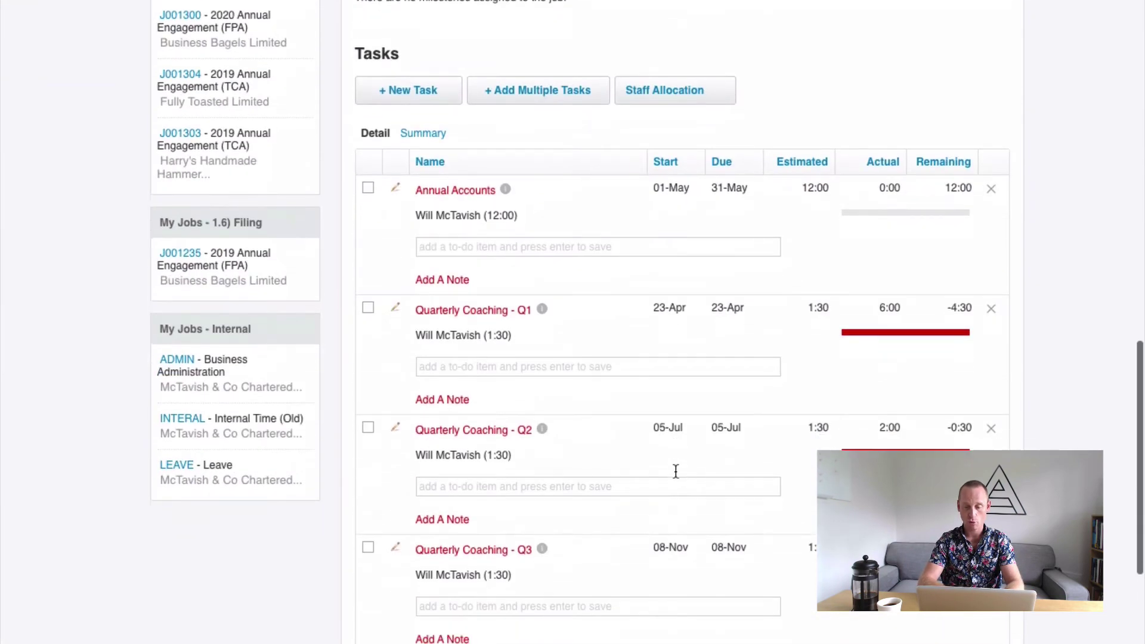
scroll(676, 471, down, 1)
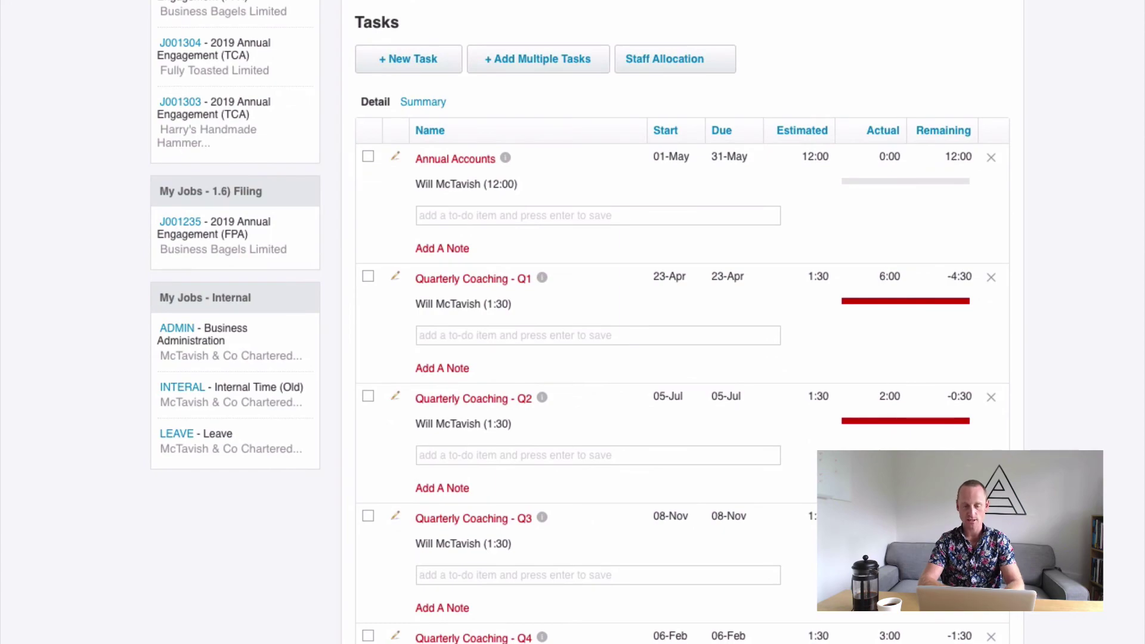
scroll(675, 471, down, 3)
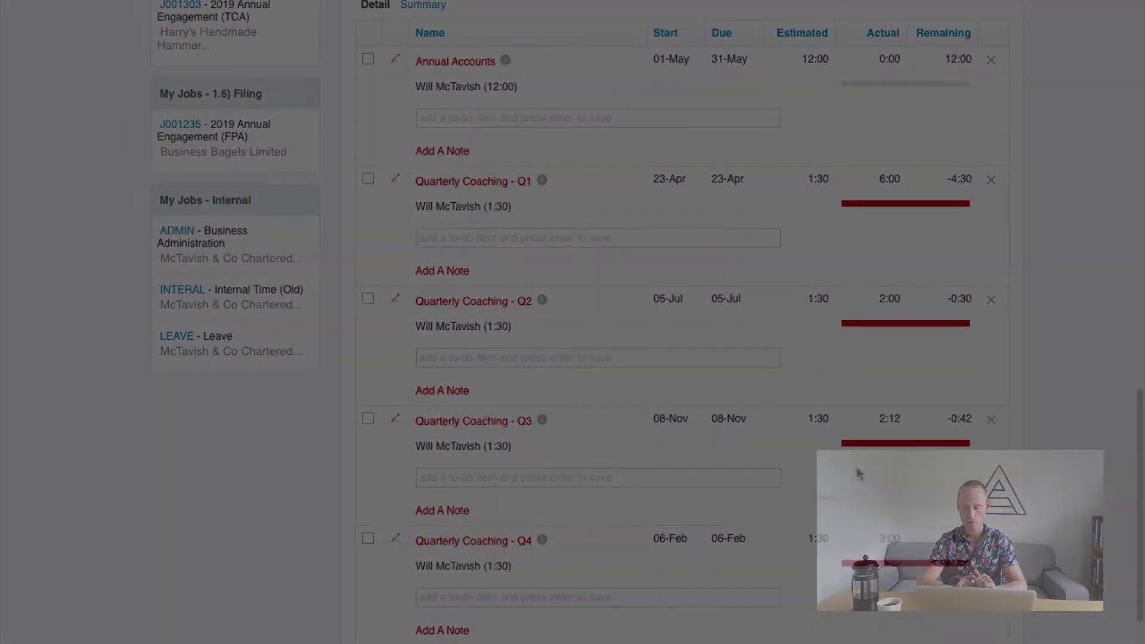